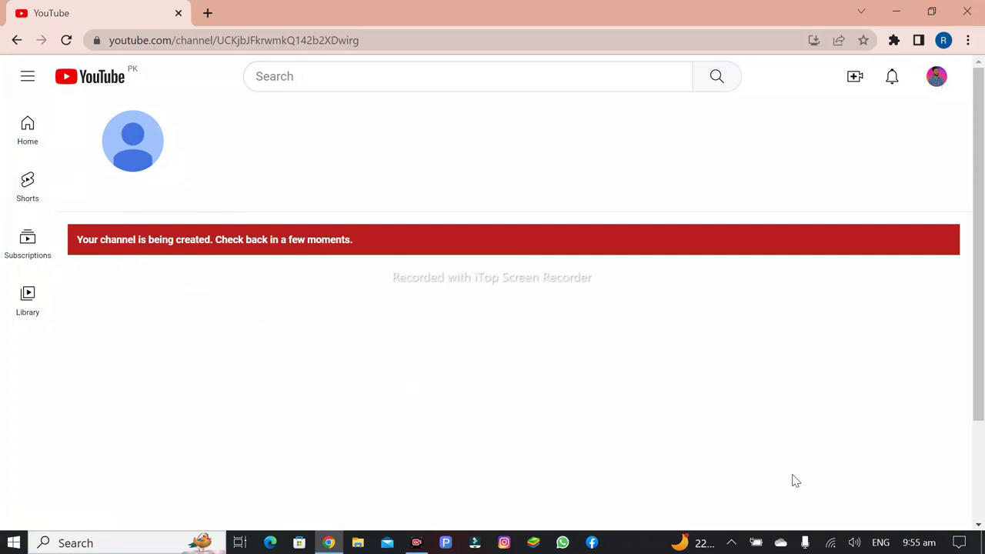
# - Return to the home feed and open Your channel from the avatar menu, viewing its header
pyautogui.hotkey('alt', 'Left')
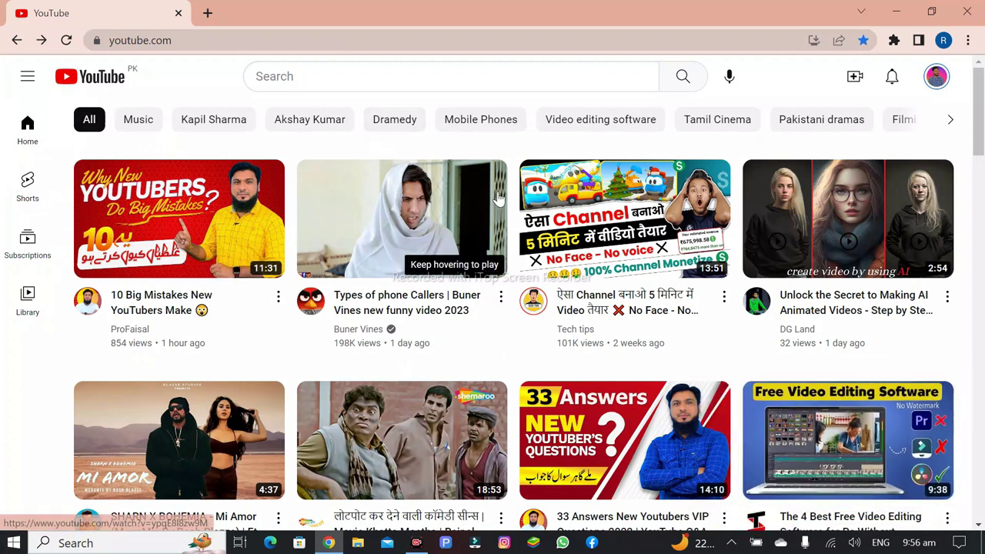
pyautogui.click(938, 77)
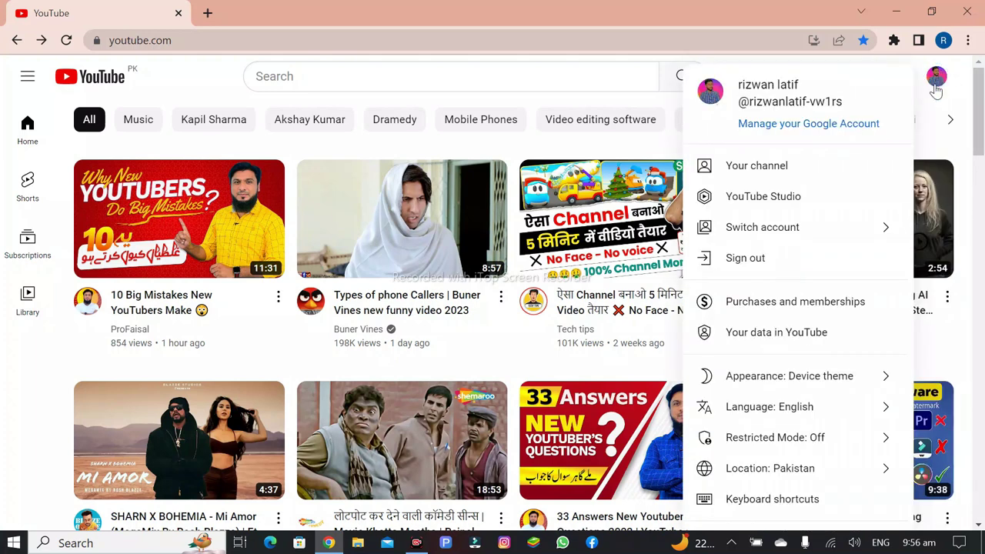
pyautogui.click(724, 173)
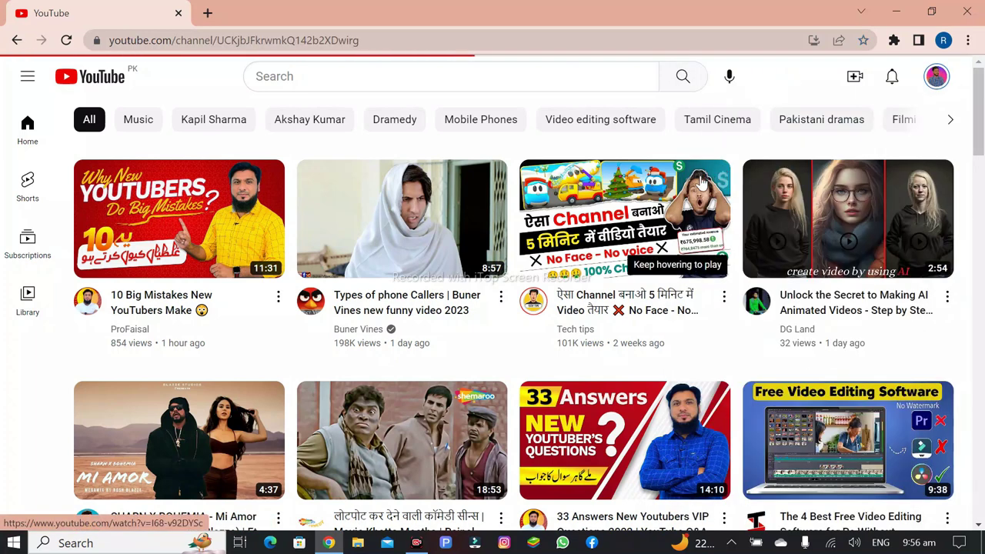
pyautogui.scroll(-1, 411, 281)
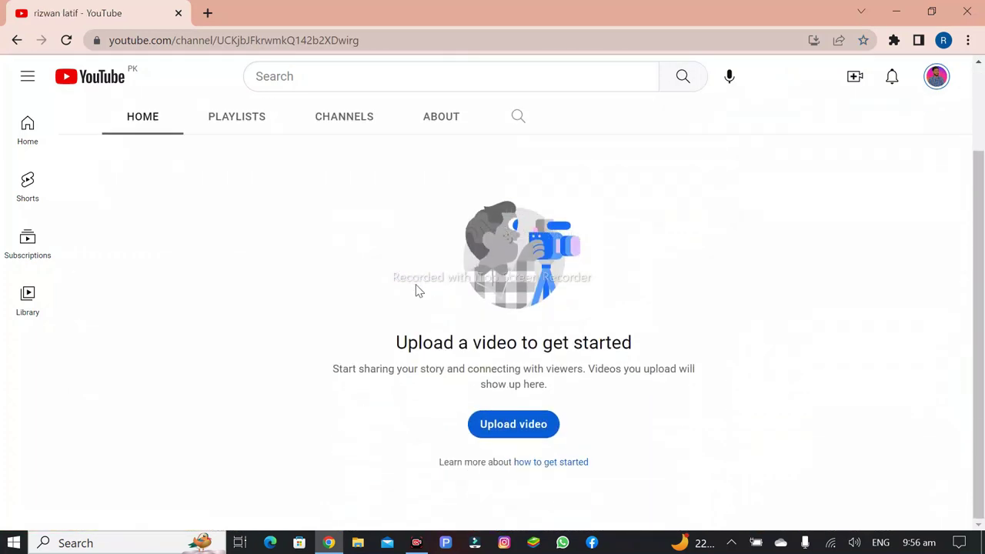
pyautogui.scroll(1, 416, 291)
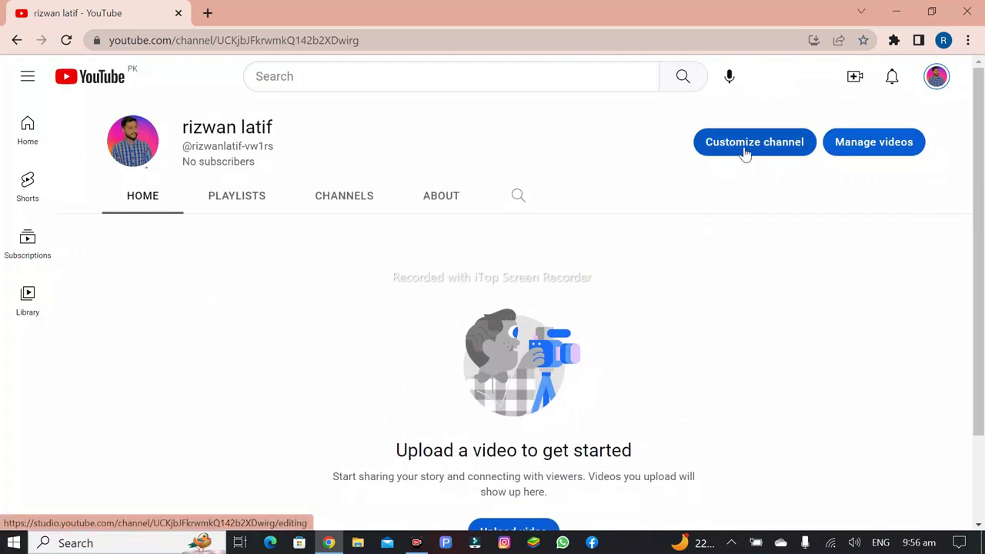
# - Open Customize channel in Studio, closing the news panel and the welcome message
pyautogui.click(745, 154)
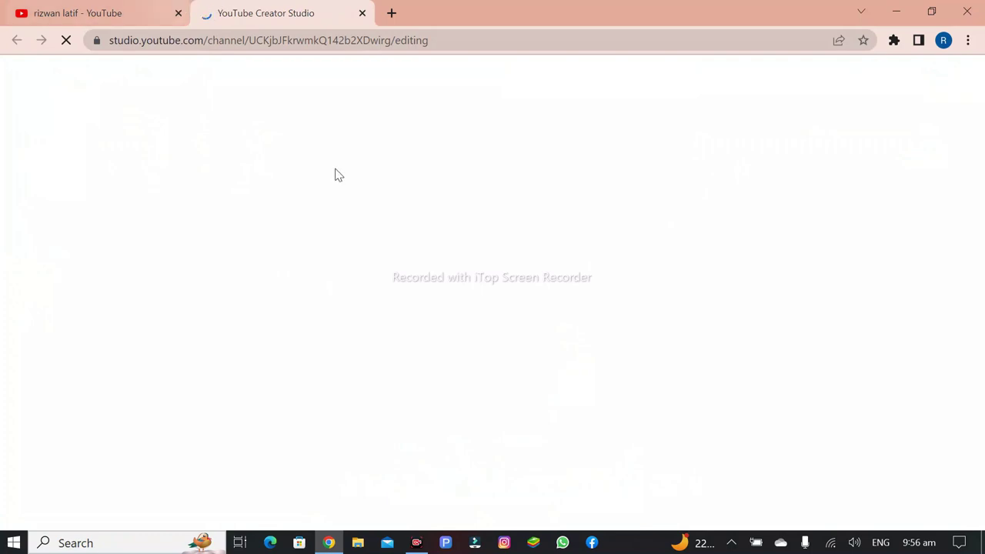
pyautogui.moveTo(702, 545)
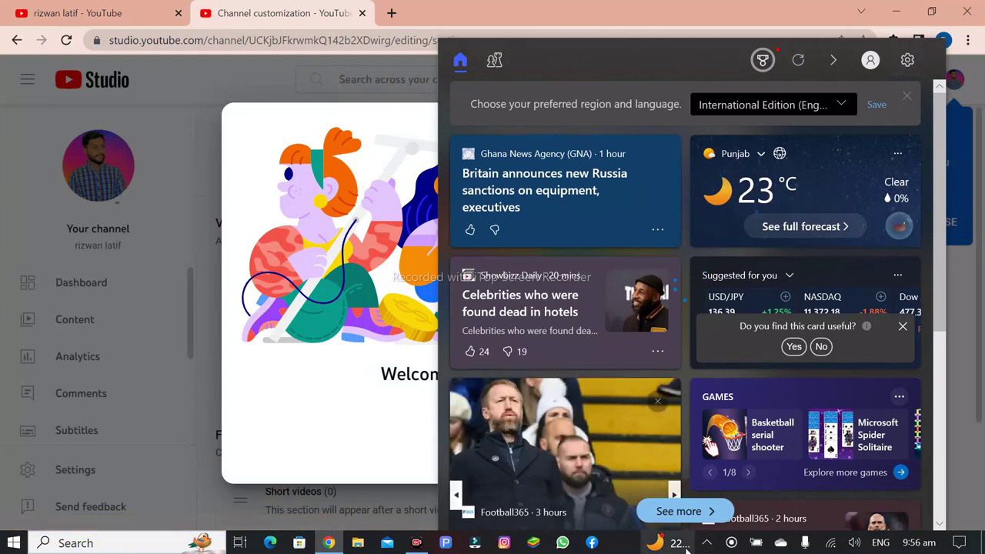
pyautogui.click(706, 543)
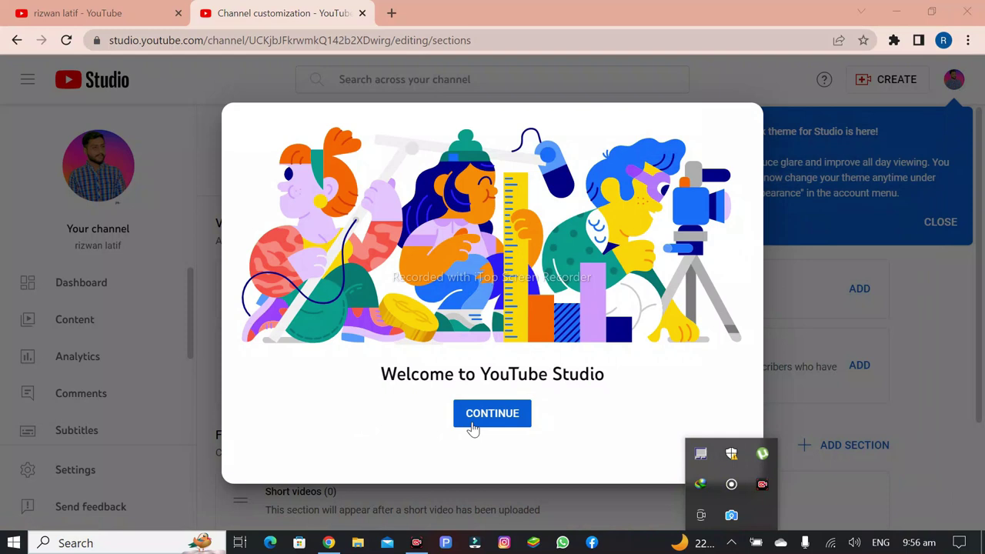
pyautogui.click(507, 416)
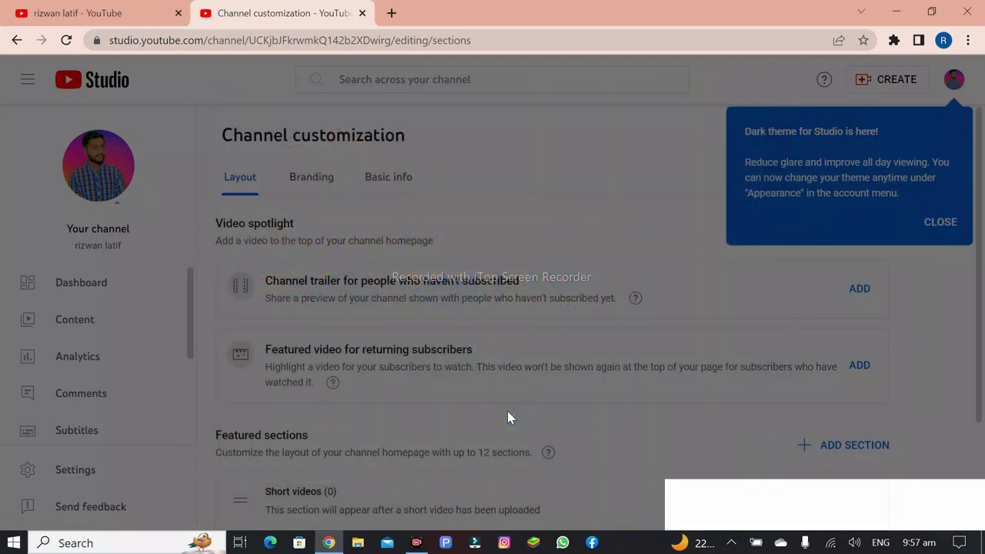
# - Browse the channel Dashboard page
pyautogui.scroll(-2, 467, 359)
pyautogui.scroll(2, 380, 341)
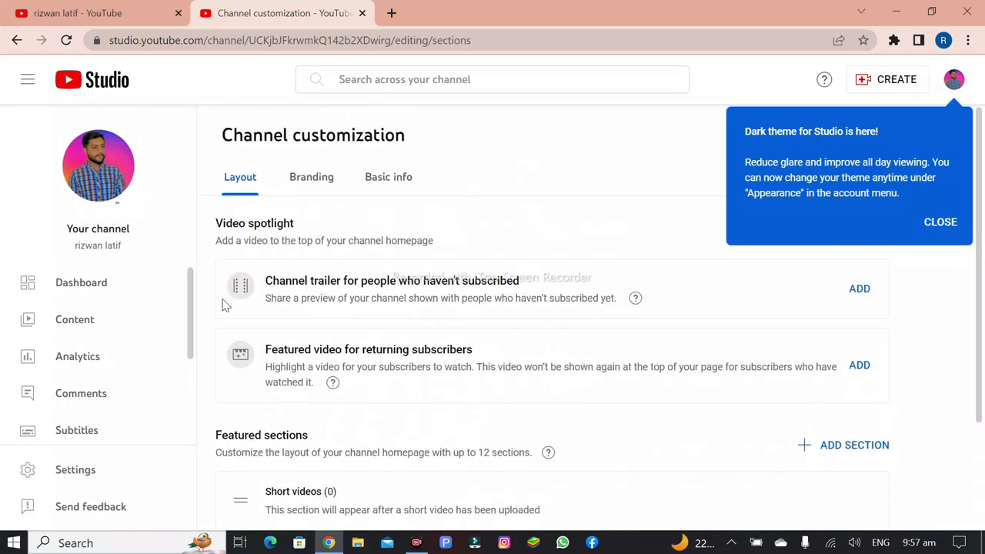
pyautogui.click(112, 283)
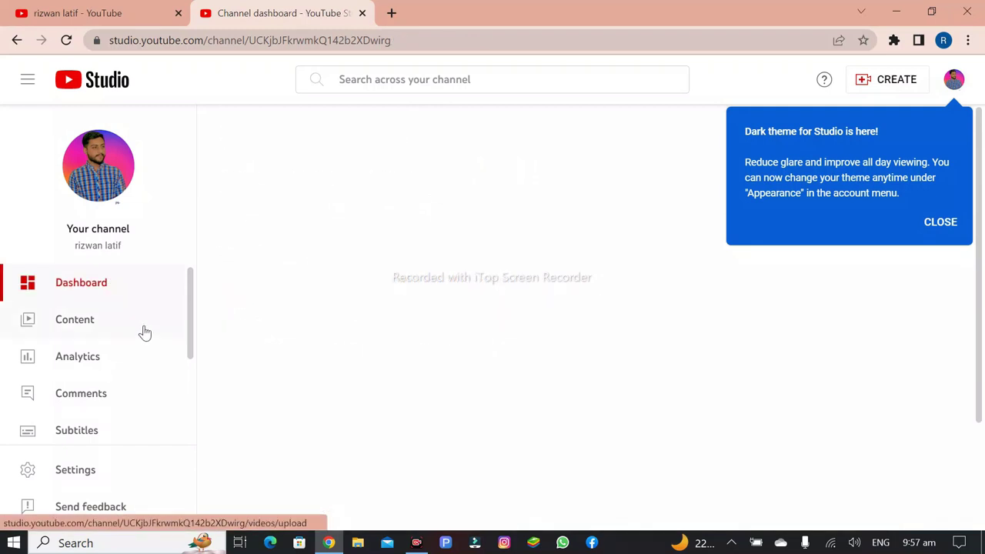
pyautogui.scroll(-3, 158, 330)
pyautogui.scroll(-2, 92, 346)
pyautogui.scroll(4, 84, 311)
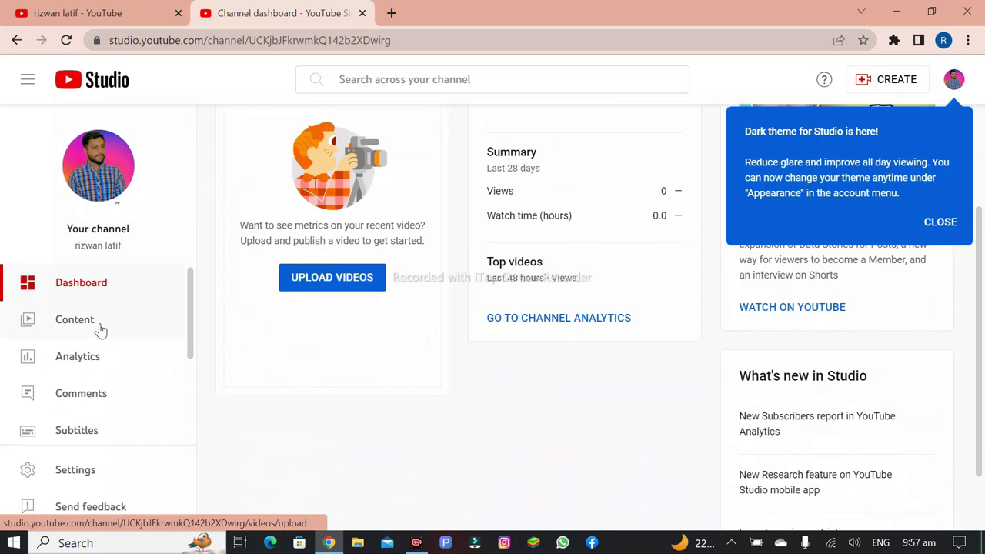
# - Look through the Content page's Videos, Live, Playlists and Podcasts tabs
pyautogui.click(100, 330)
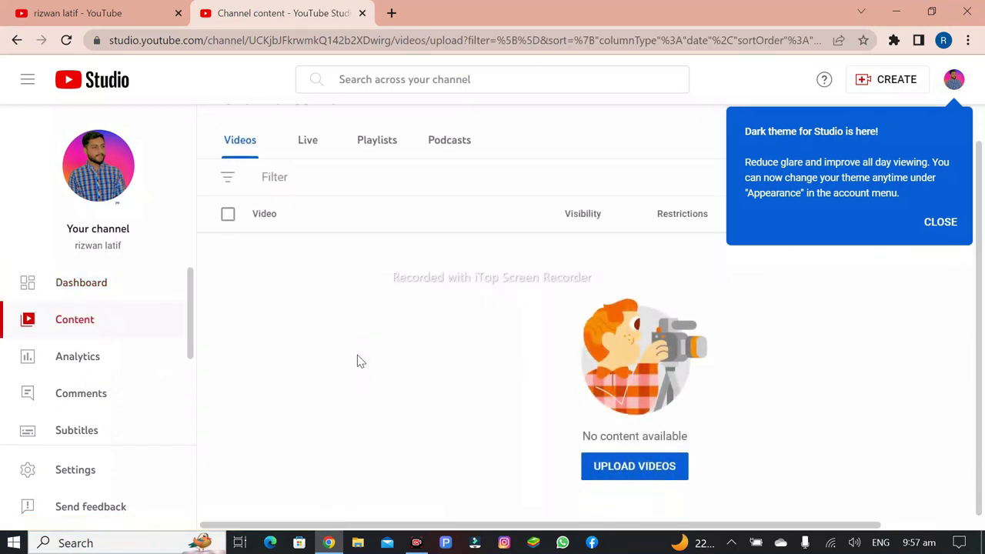
pyautogui.click(311, 183)
pyautogui.click(391, 185)
pyautogui.click(446, 185)
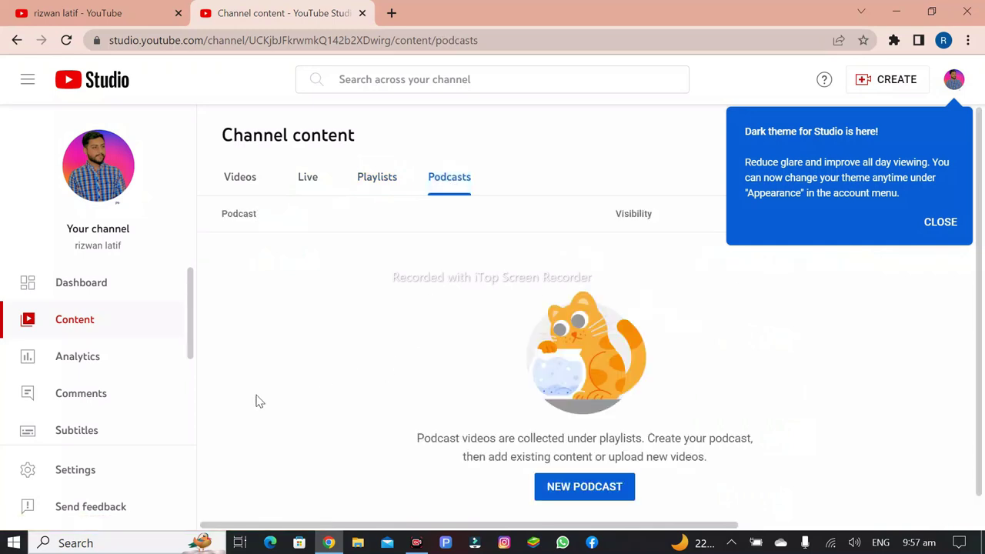
pyautogui.scroll(-2, 121, 411)
pyautogui.scroll(2, 121, 411)
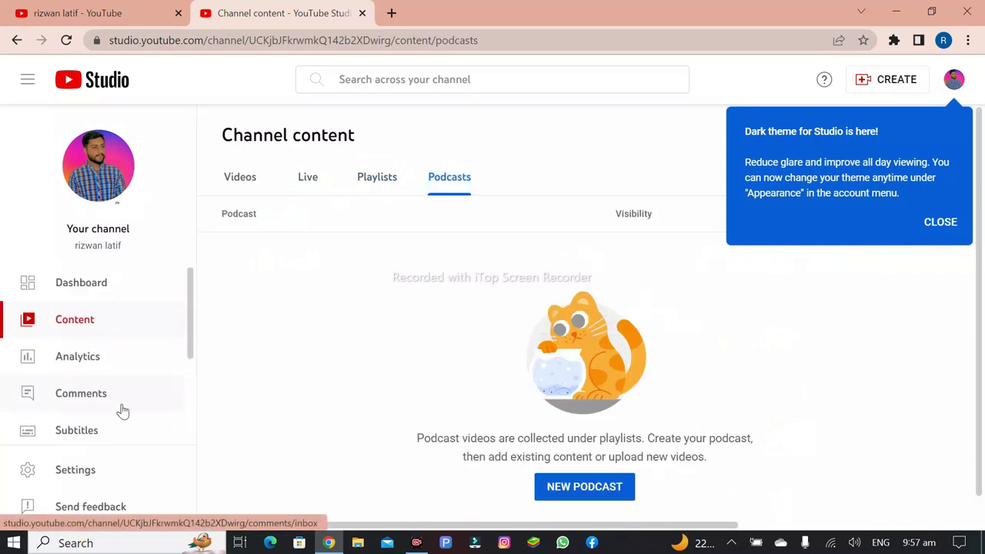
# - View Analytics, Comments and Subtitles, dismiss the dark theme tip, and open Settings
pyautogui.click(104, 354)
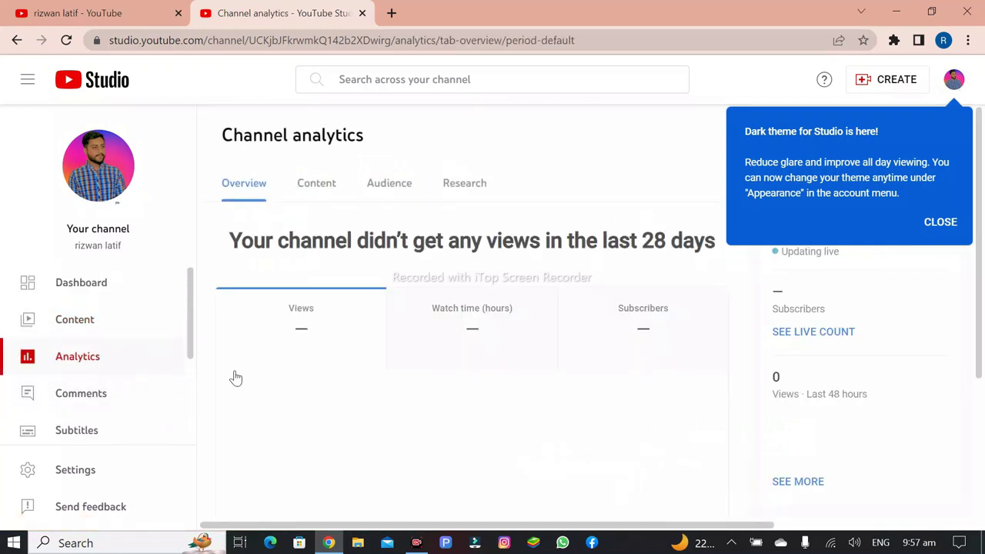
pyautogui.scroll(-2, 236, 378)
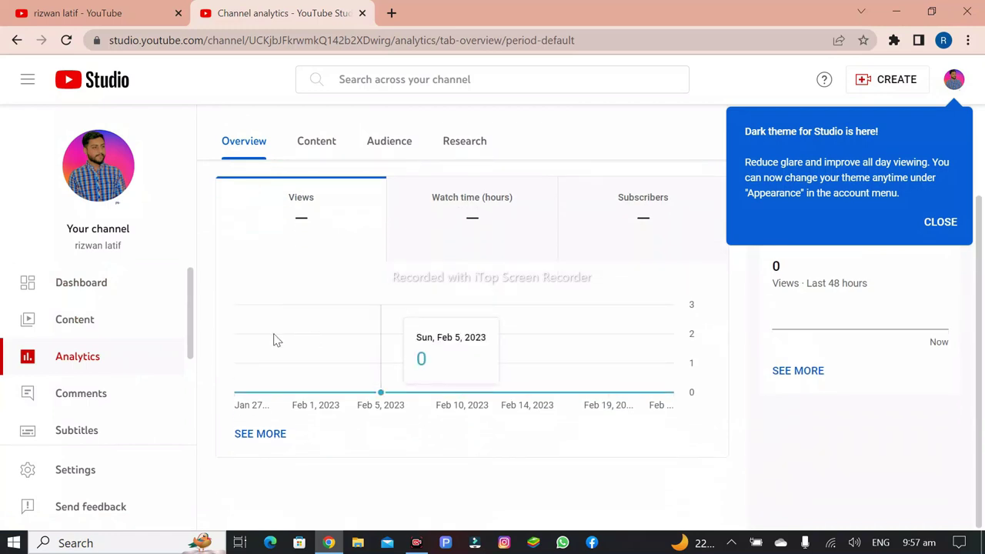
pyautogui.scroll(2, 323, 358)
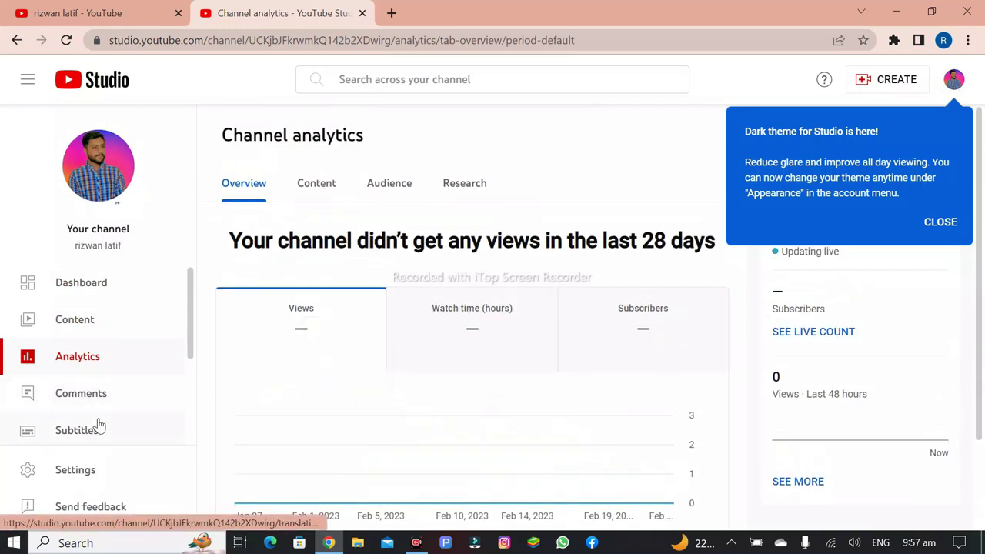
pyautogui.click(116, 403)
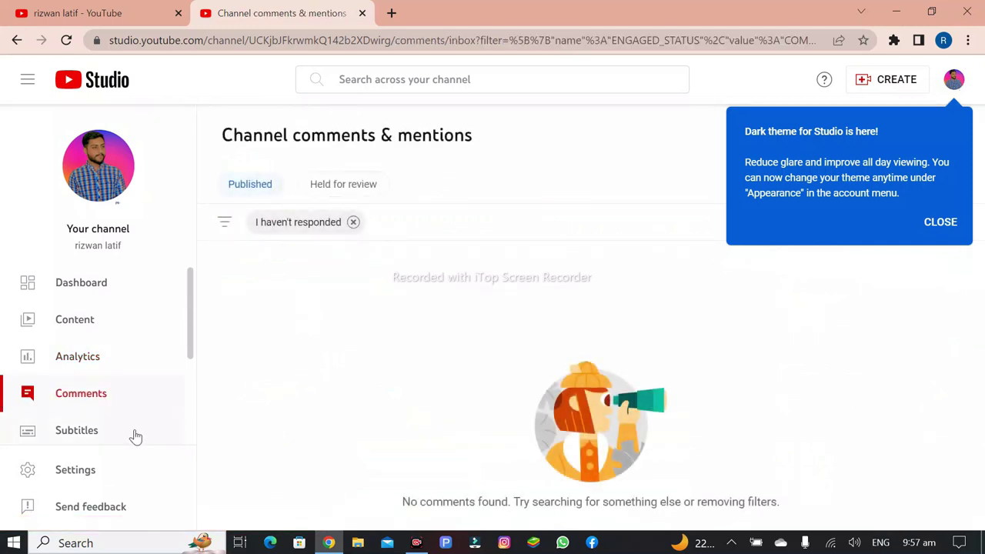
pyautogui.click(134, 435)
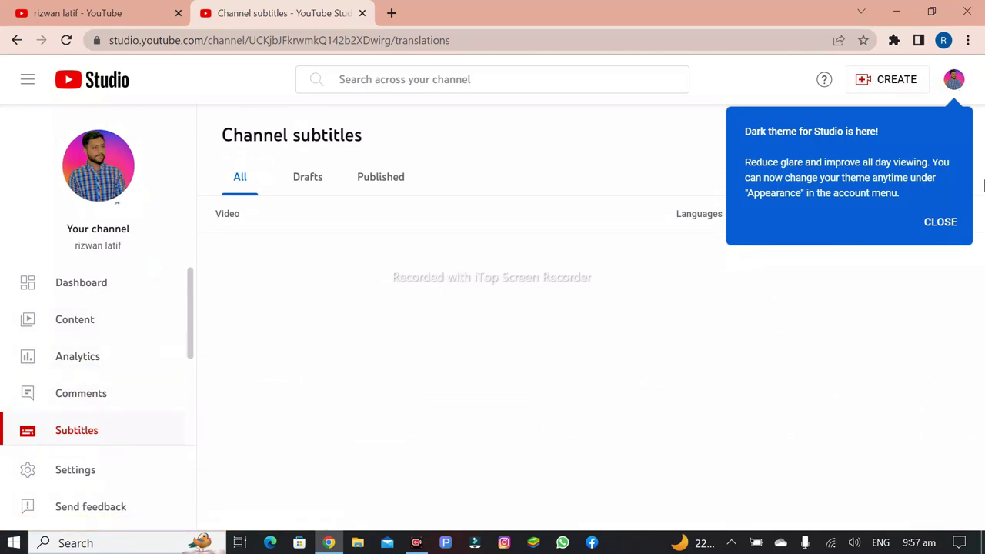
pyautogui.click(938, 226)
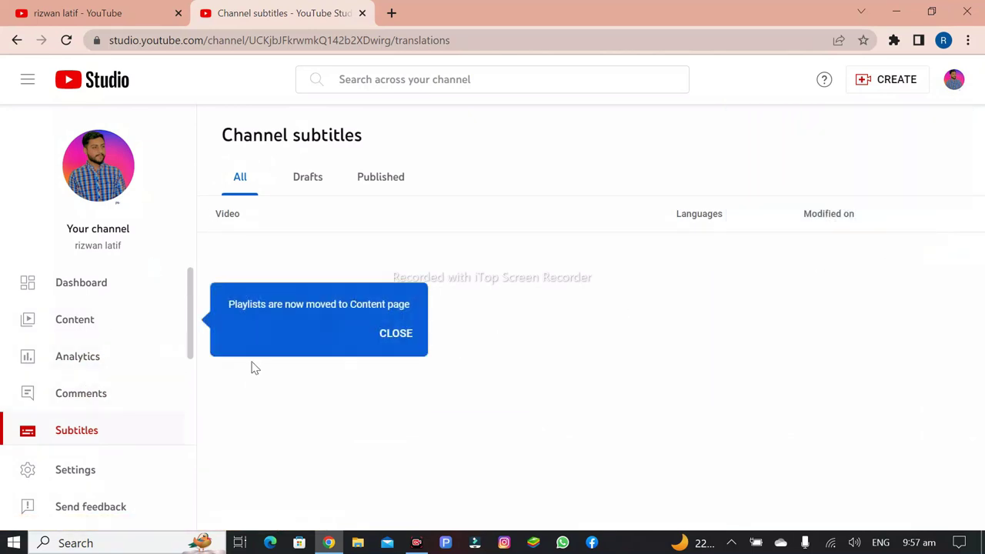
pyautogui.click(82, 466)
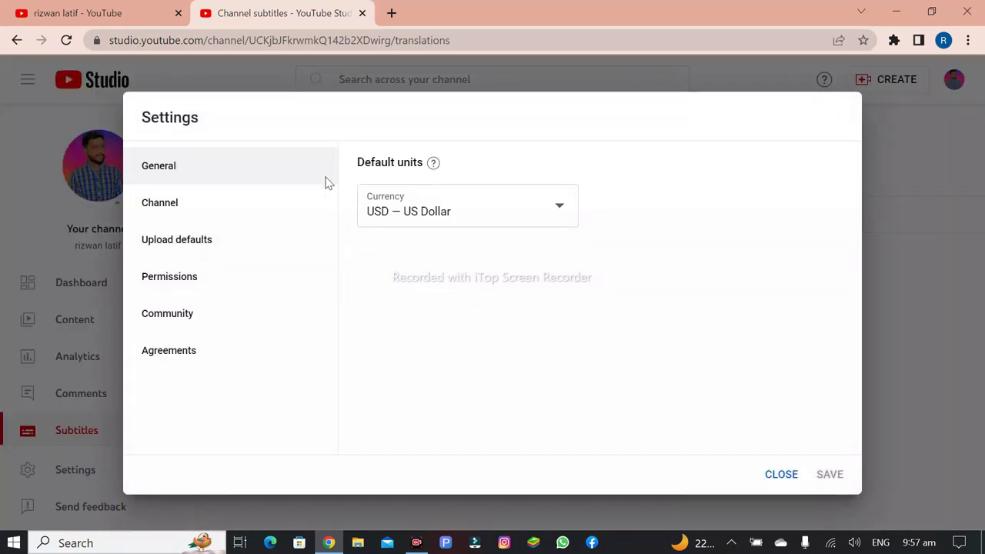
# - Choose Pakistan as country of residence in Channel > Basic info
pyautogui.click(194, 208)
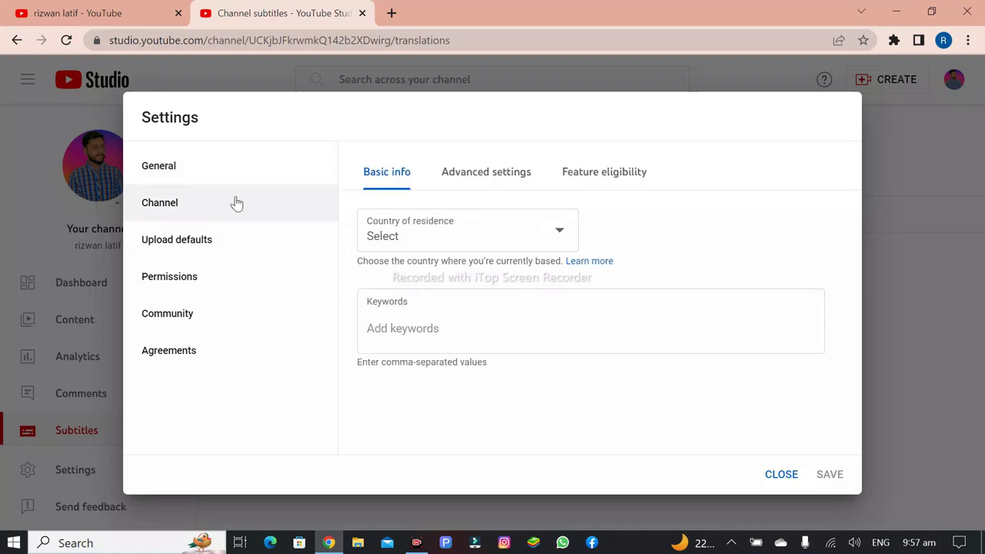
pyautogui.click(471, 239)
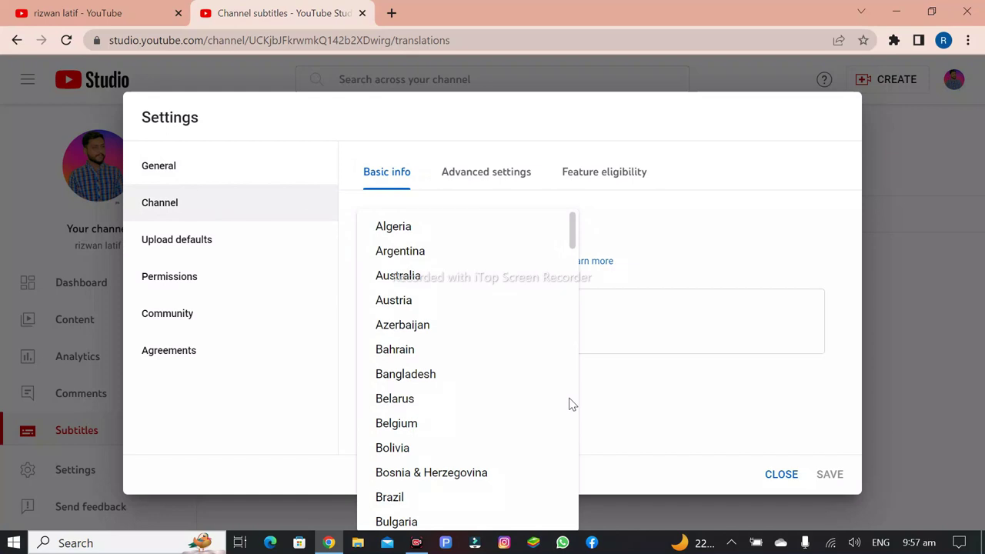
pyautogui.scroll(-10, 519, 362)
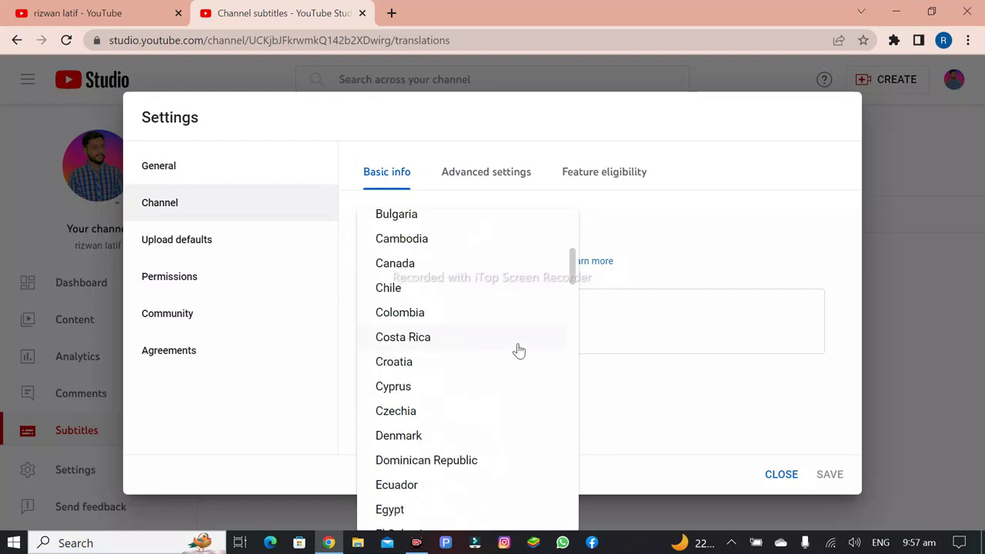
pyautogui.scroll(-14, 519, 371)
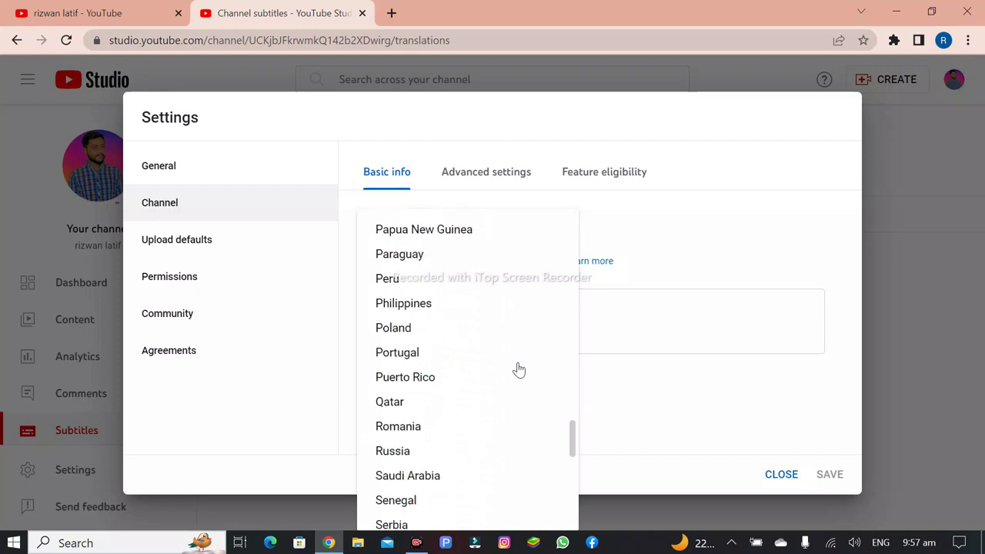
pyautogui.scroll(2, 519, 370)
pyautogui.scroll(2, 484, 339)
pyautogui.click(436, 334)
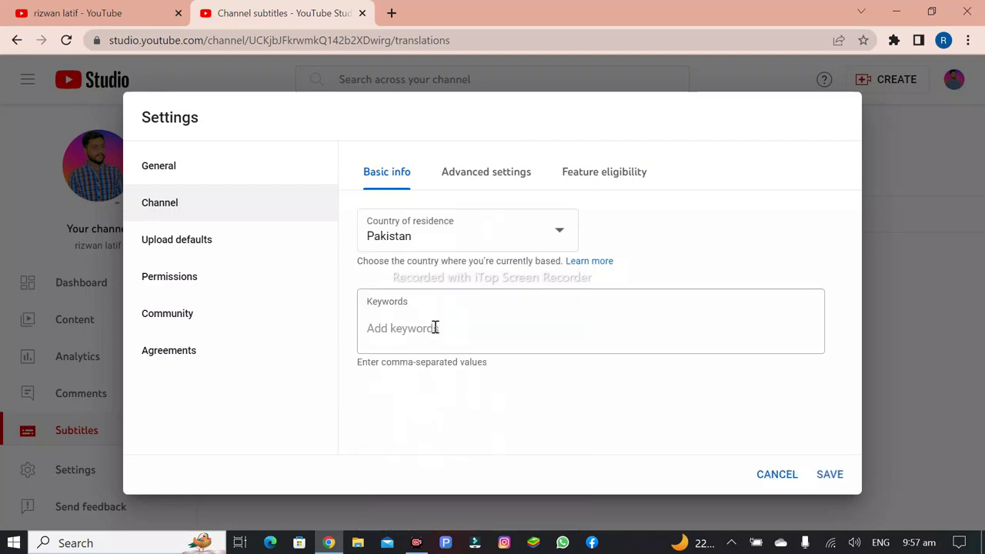
pyautogui.click(448, 329)
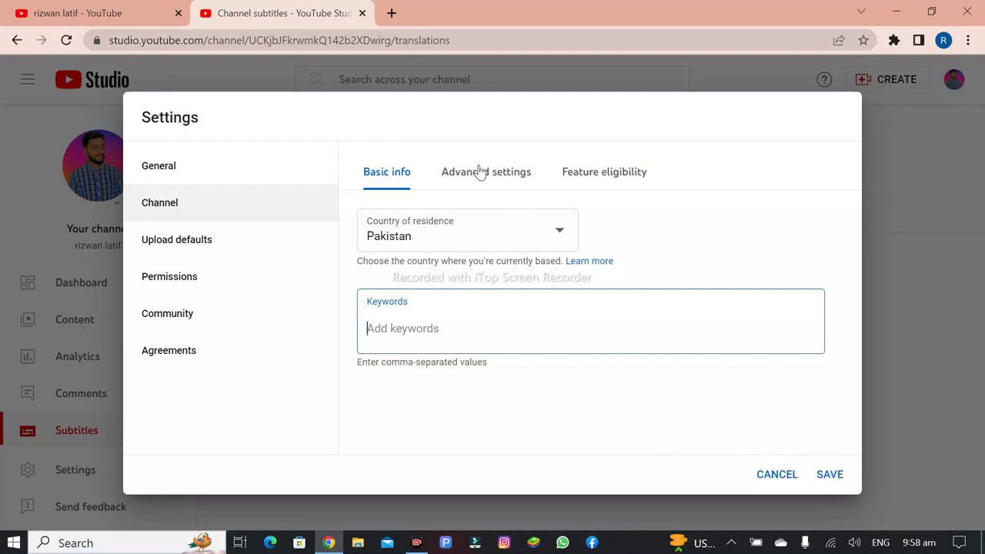
# - Save the Pakistan country setting and reopen Settings on Channel > Advanced settings
pyautogui.click(830, 474)
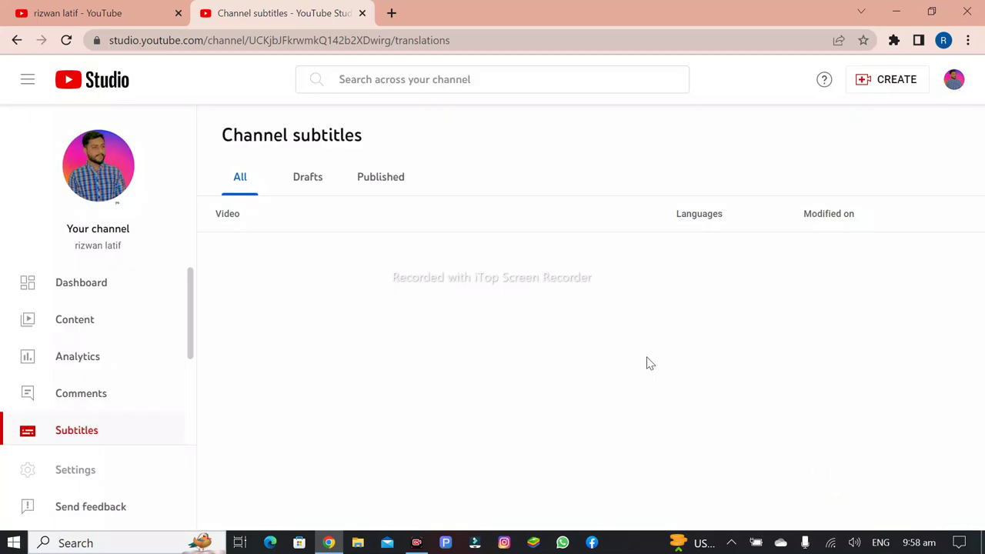
pyautogui.click(75, 471)
pyautogui.click(200, 208)
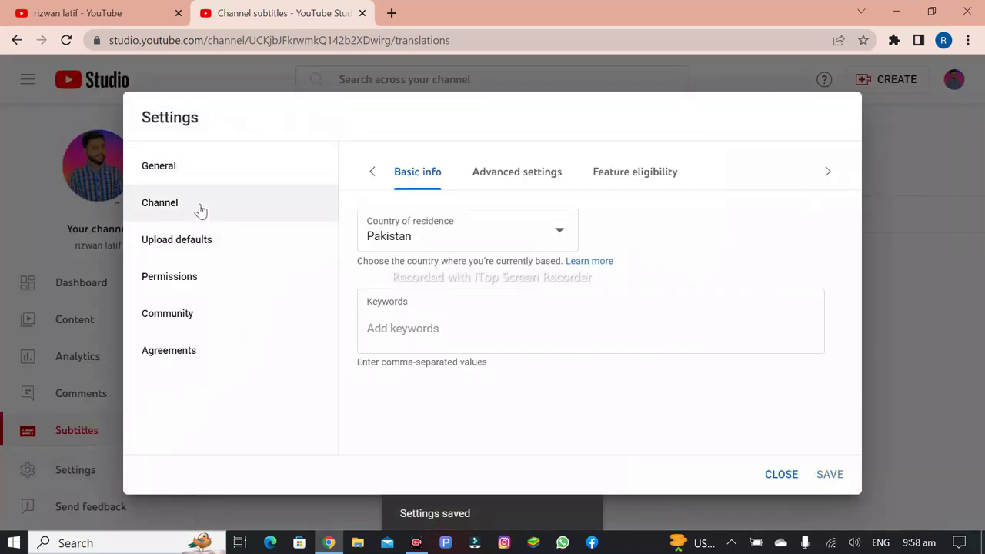
pyautogui.click(488, 166)
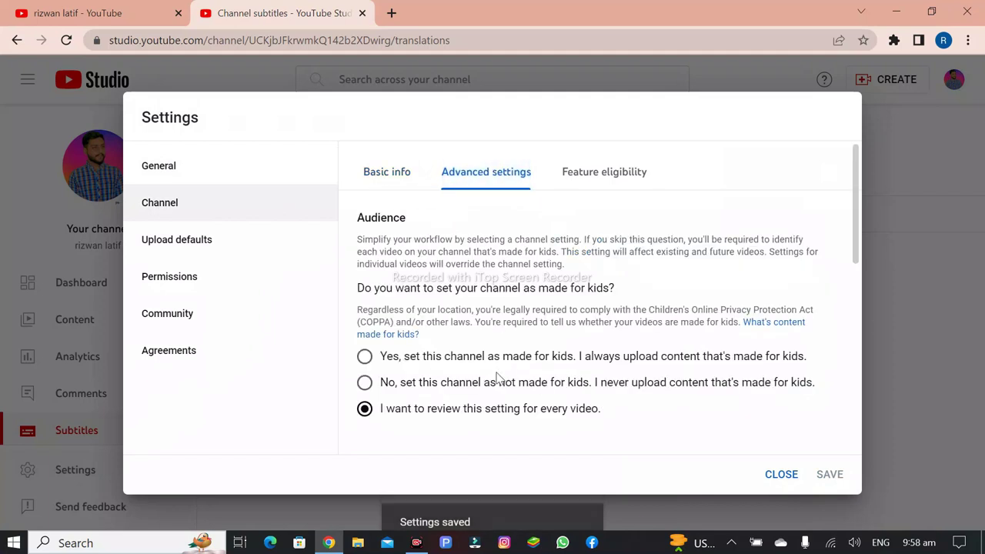
pyautogui.scroll(-1, 496, 378)
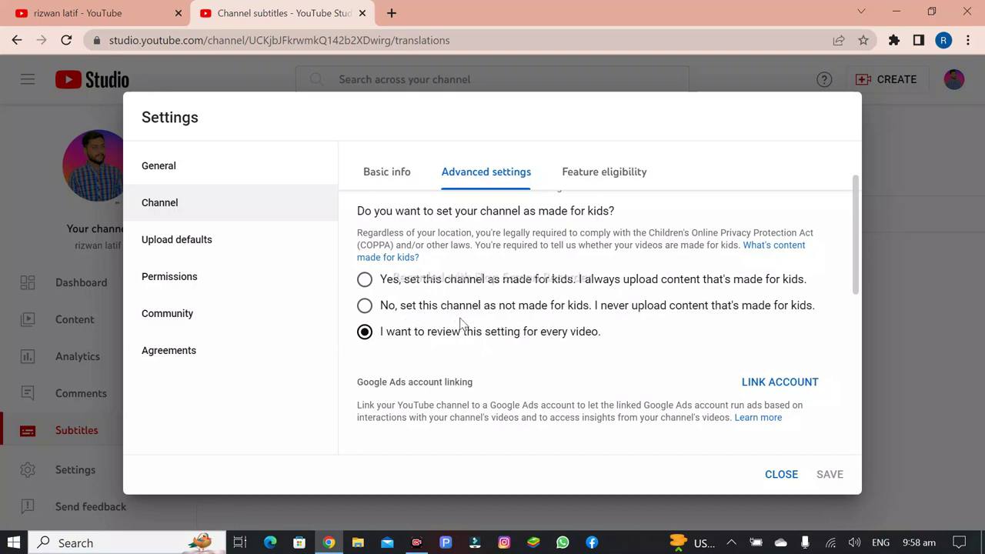
# - Try the audience options, settle on 'not made for kids', and view Feature eligibility
pyautogui.click(365, 306)
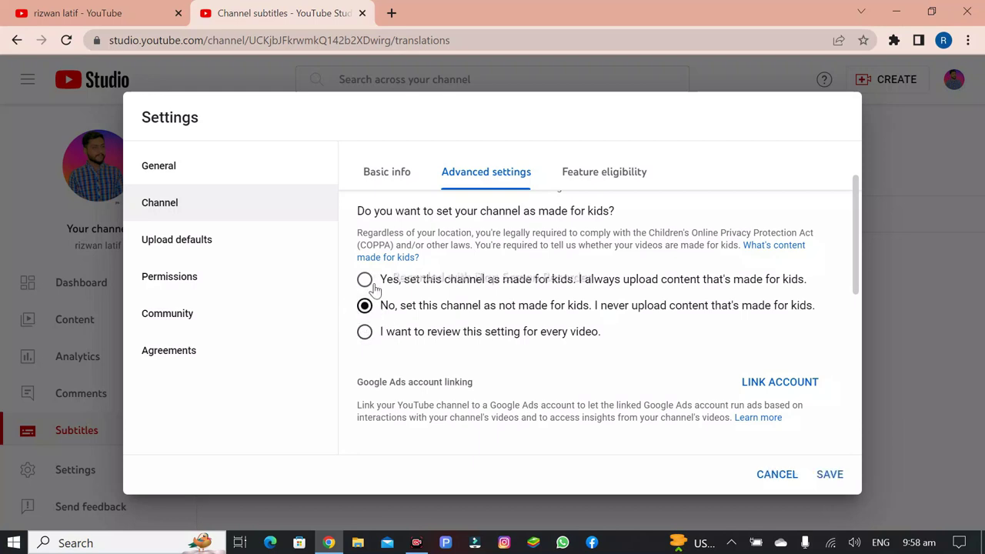
pyautogui.click(365, 278)
pyautogui.scroll(-3, 383, 356)
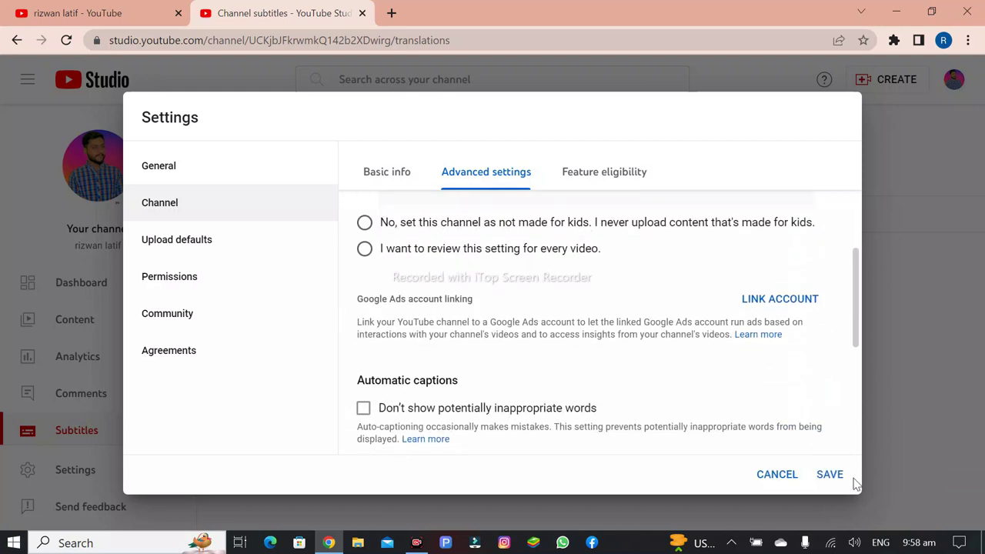
pyautogui.scroll(3, 440, 378)
pyautogui.scroll(-2, 359, 338)
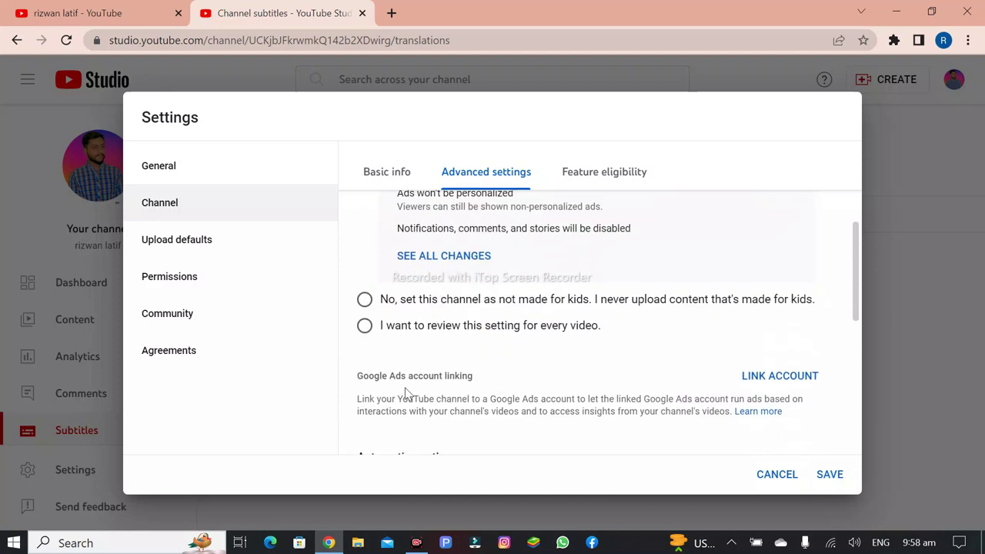
pyautogui.click(365, 327)
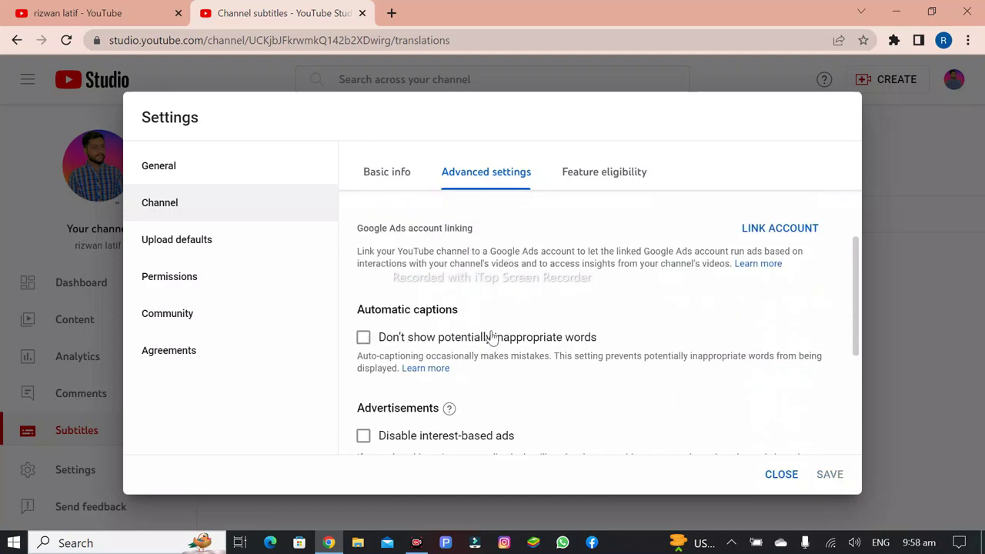
pyautogui.scroll(-1, 546, 358)
pyautogui.scroll(5, 551, 293)
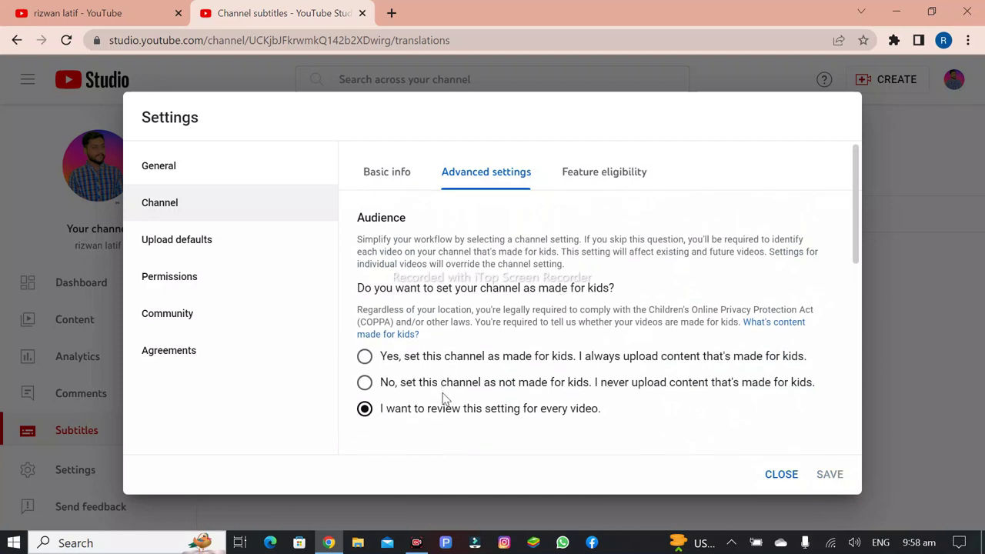
pyautogui.click(364, 358)
pyautogui.scroll(-4, 392, 381)
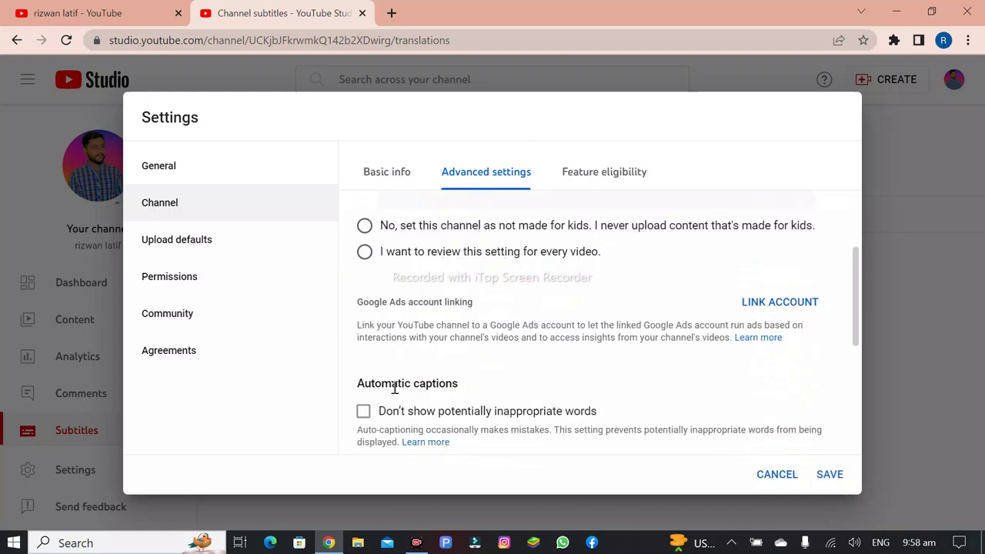
pyautogui.click(364, 223)
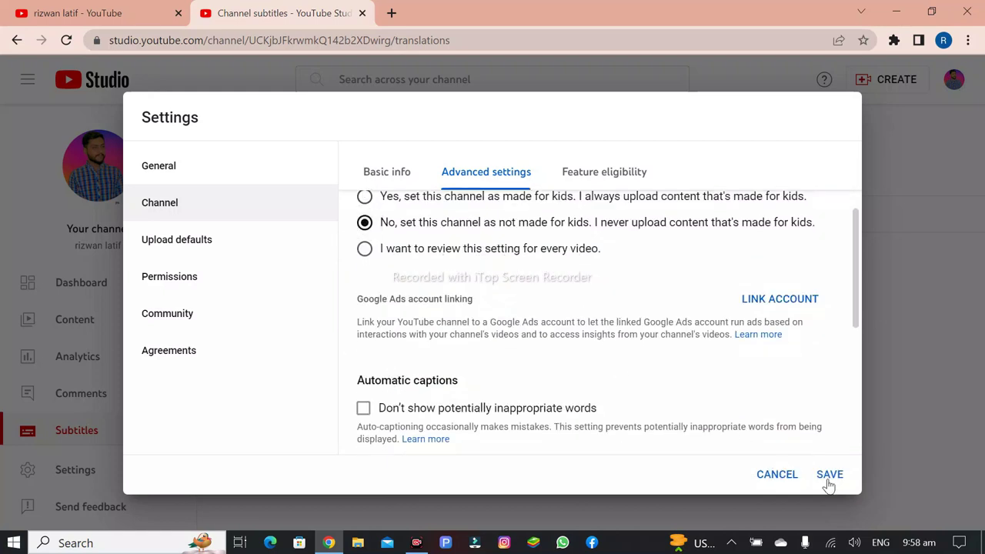
pyautogui.click(597, 183)
pyautogui.scroll(-1, 684, 349)
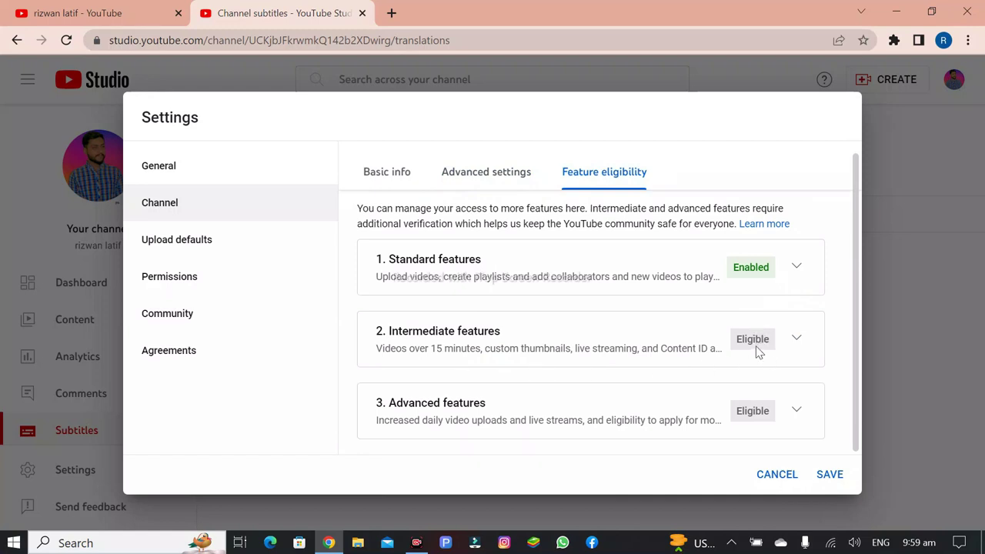
# - Expand the Intermediate features requirements and start phone number verification
pyautogui.click(798, 338)
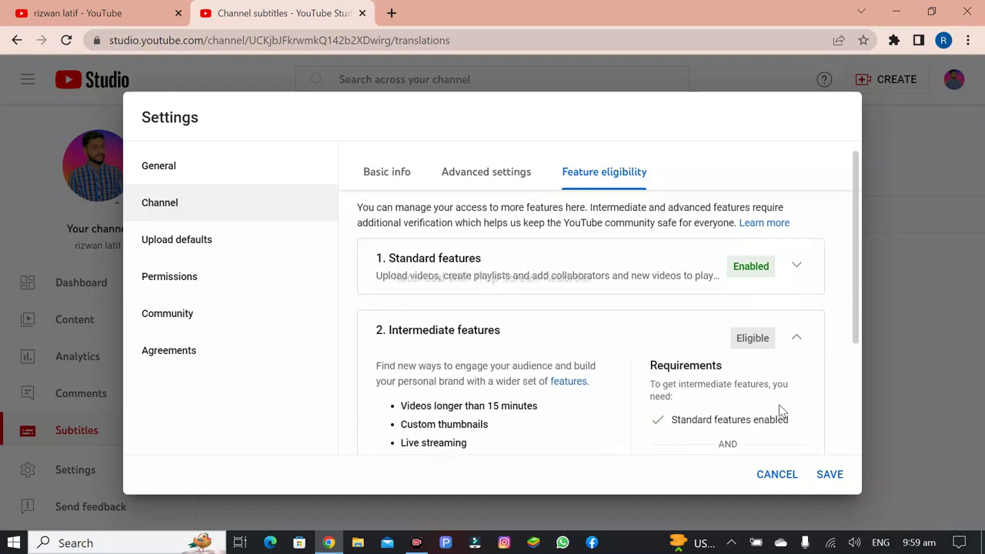
pyautogui.scroll(-2, 782, 412)
pyautogui.click(720, 366)
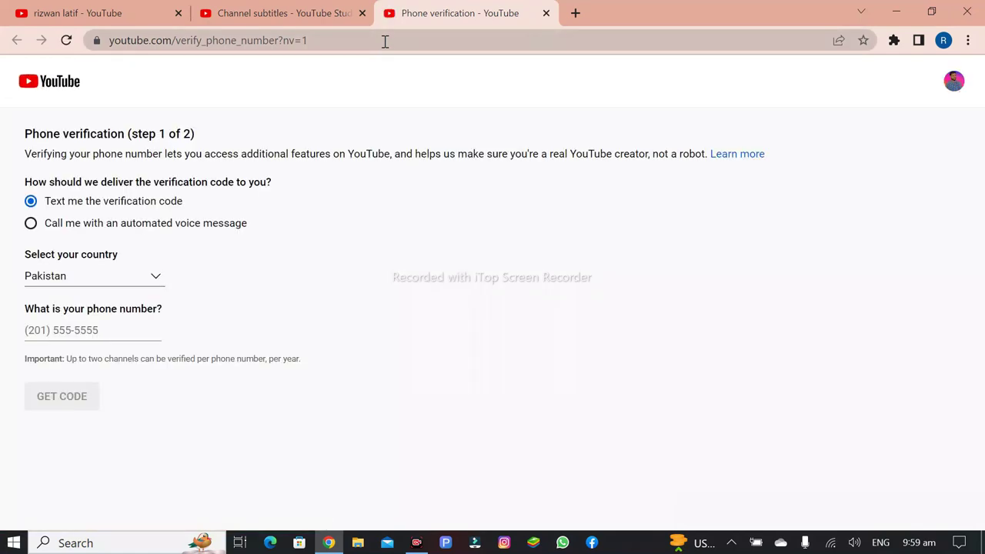
# - Select Pakistan, enter the phone number, and request a verification code by text
pyautogui.click(126, 277)
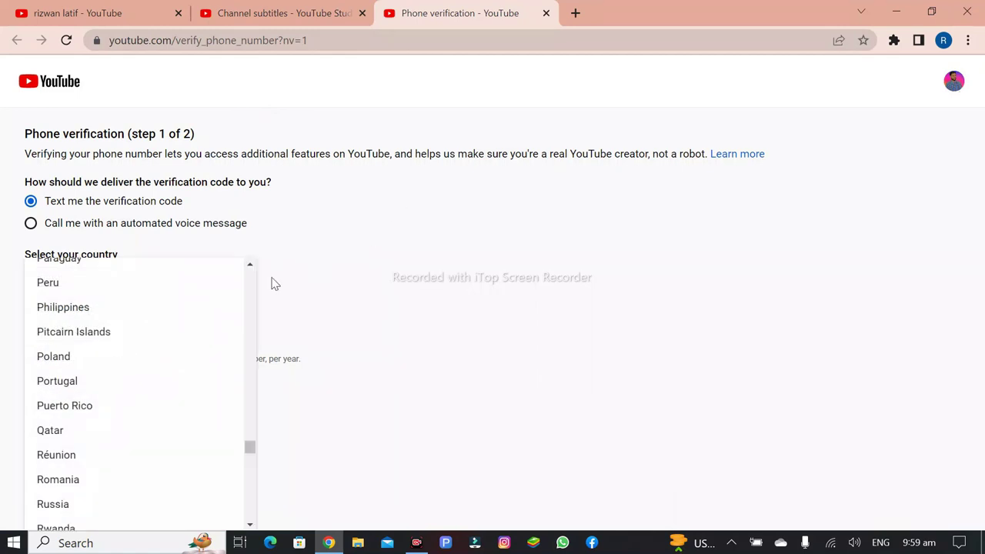
pyautogui.scroll(-4, 158, 310)
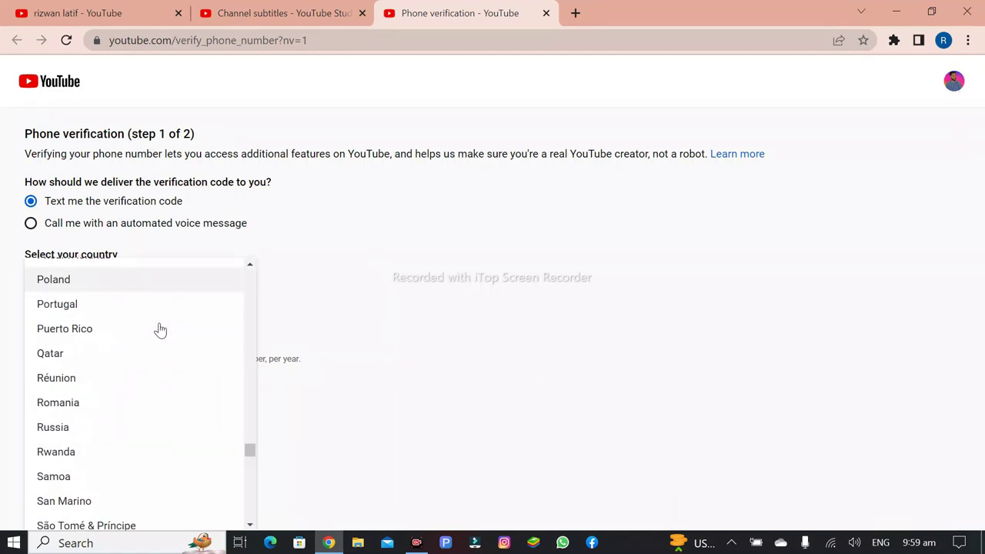
pyautogui.scroll(9, 140, 347)
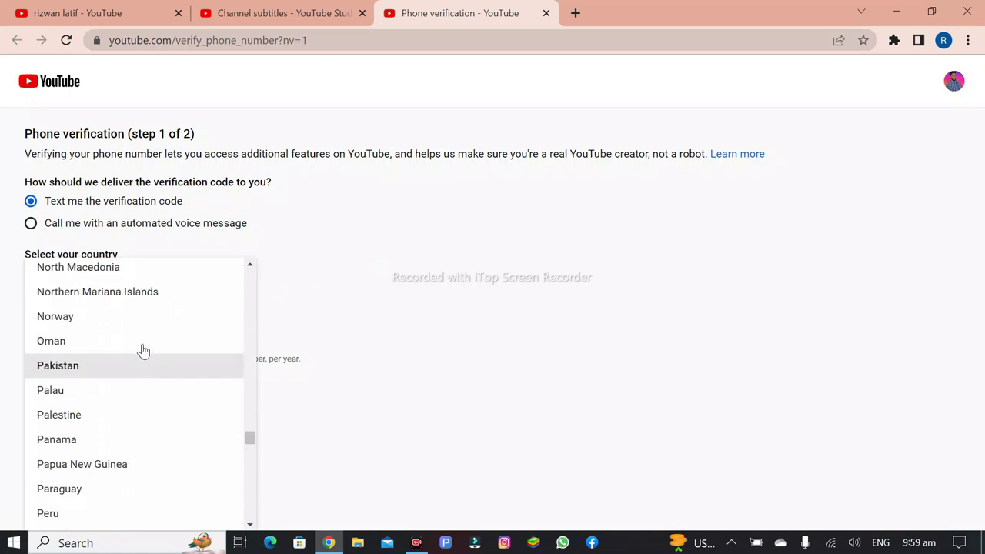
pyautogui.click(128, 442)
pyautogui.click(132, 328)
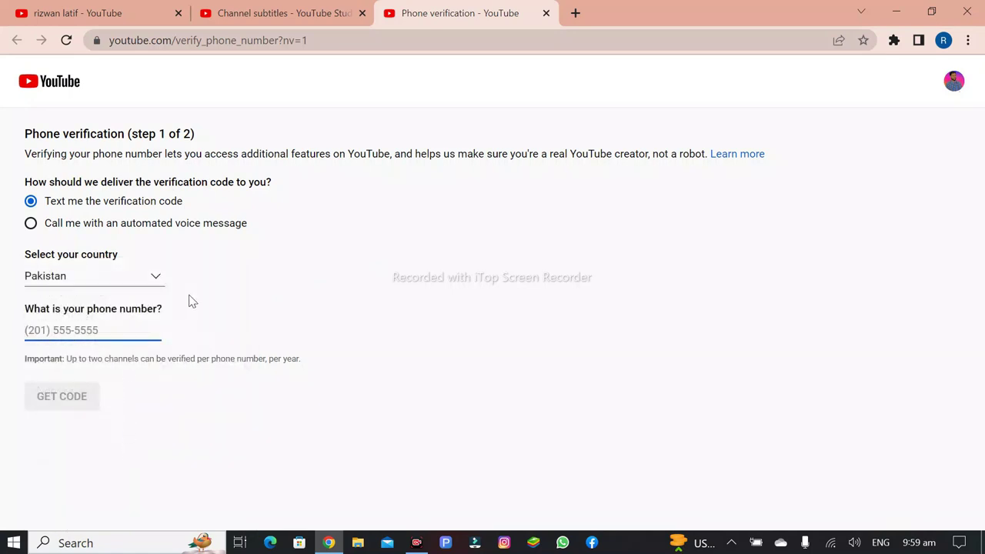
pyautogui.write('03')
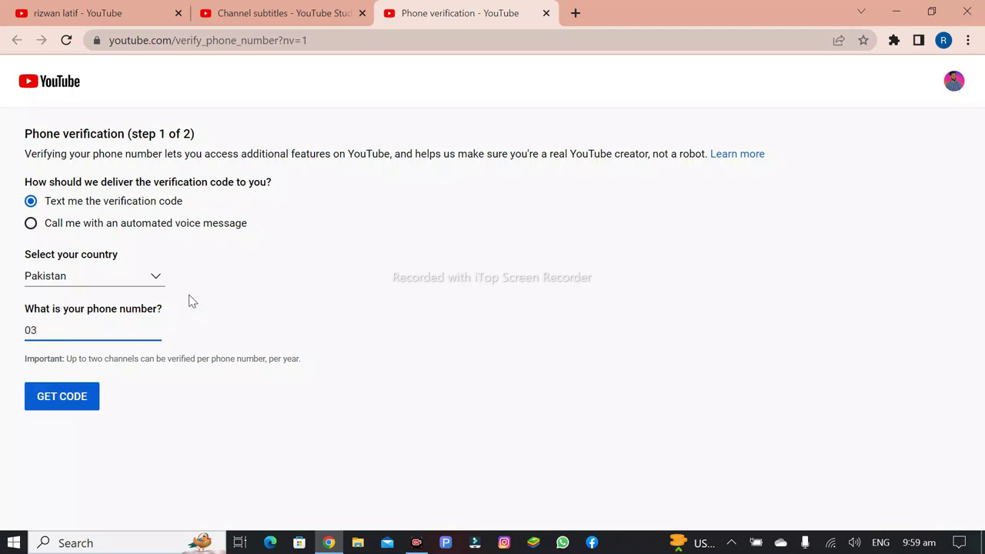
pyautogui.press('BackSpace')
pyautogui.press('BackSpace')
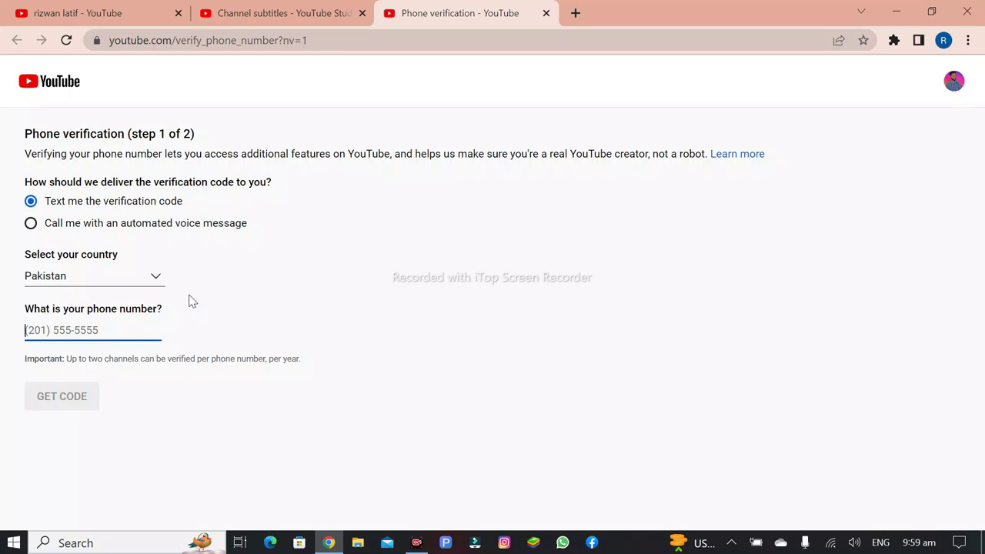
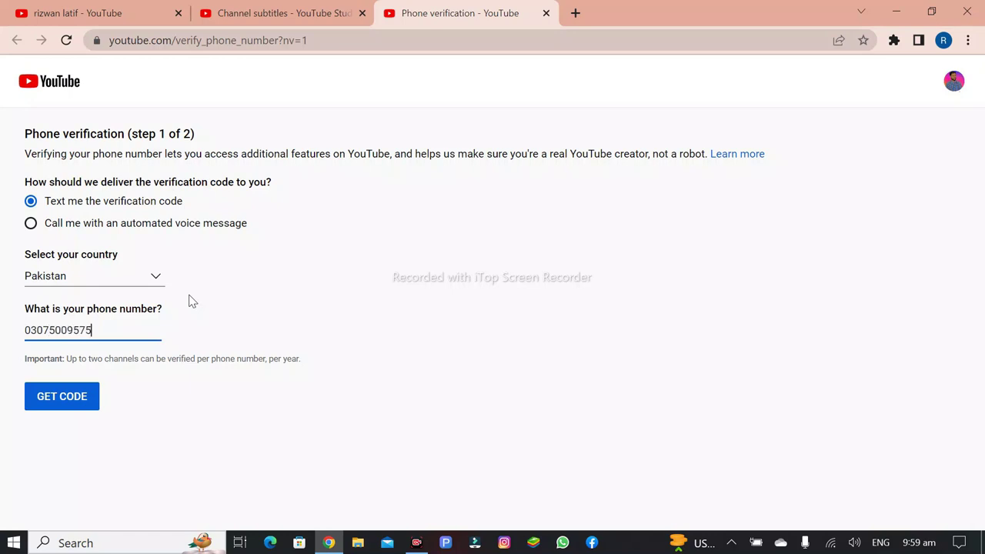
pyautogui.click(54, 408)
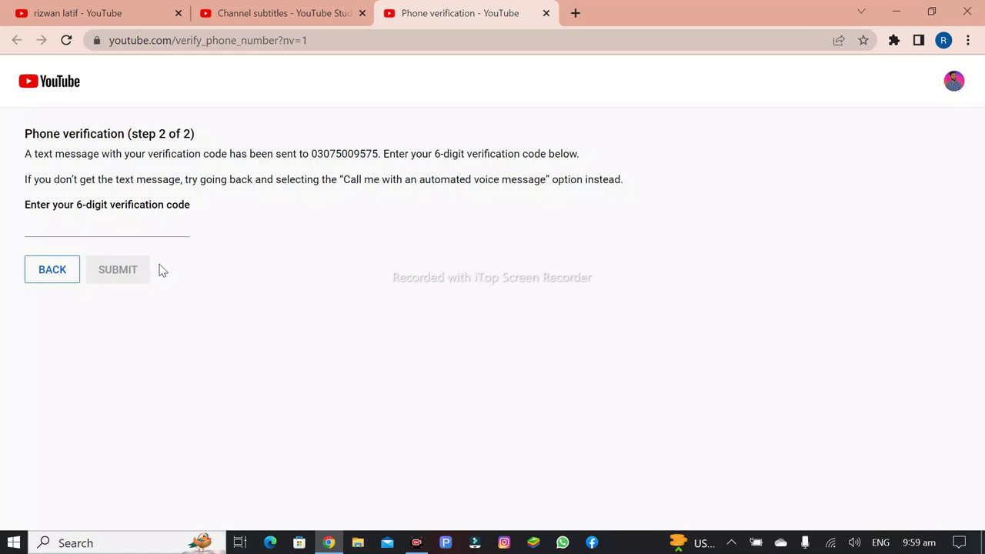
# - Submit the texted 6-digit code, close the verification tab, and return to Feature eligibility
pyautogui.click(167, 234)
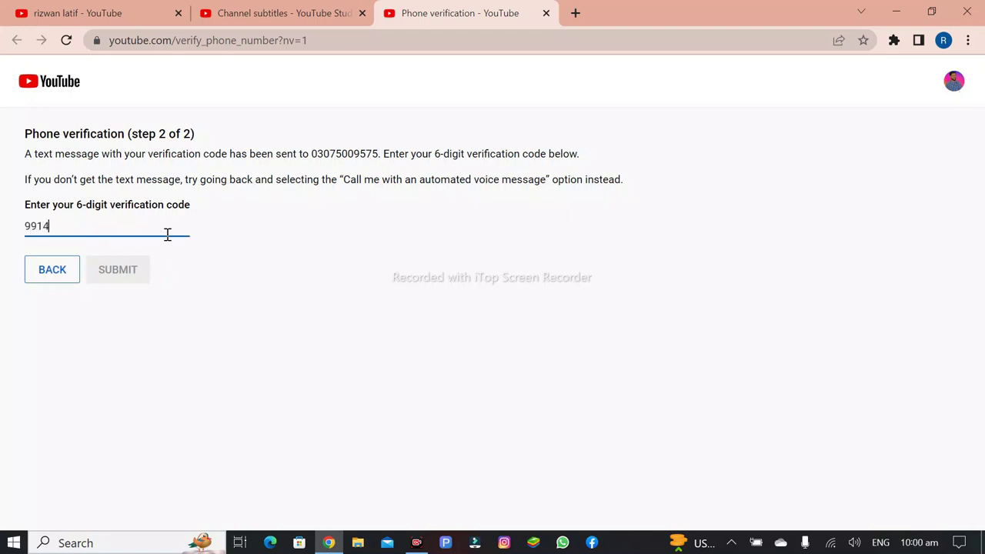
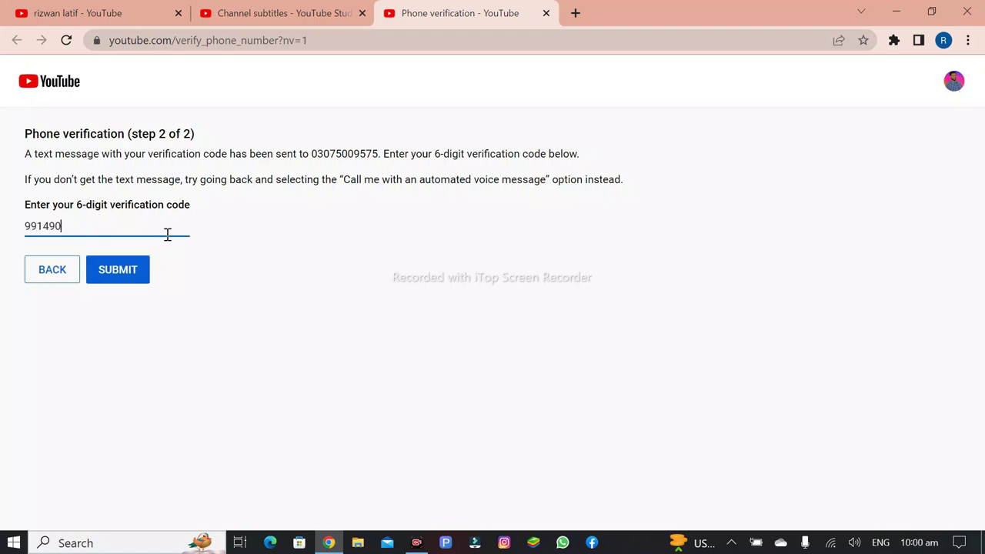
pyautogui.click(129, 273)
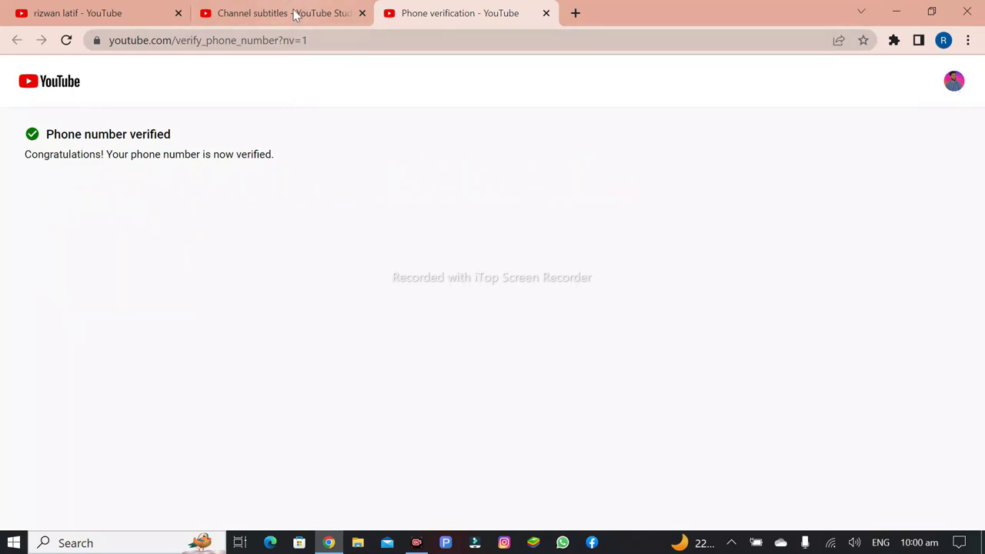
pyautogui.click(546, 13)
pyautogui.click(590, 176)
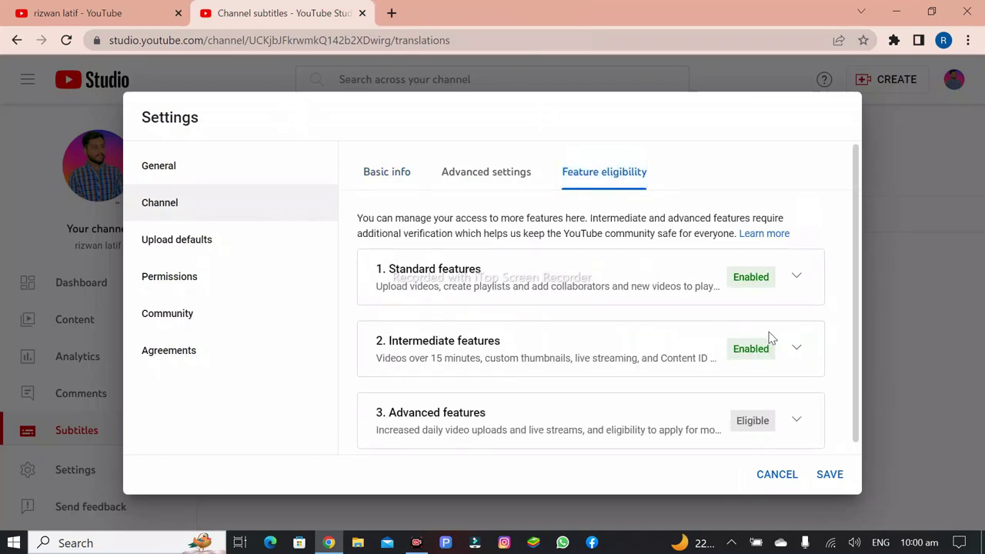
# - Read the expanded Advanced features requirements, then save and close Settings
pyautogui.scroll(-1, 750, 359)
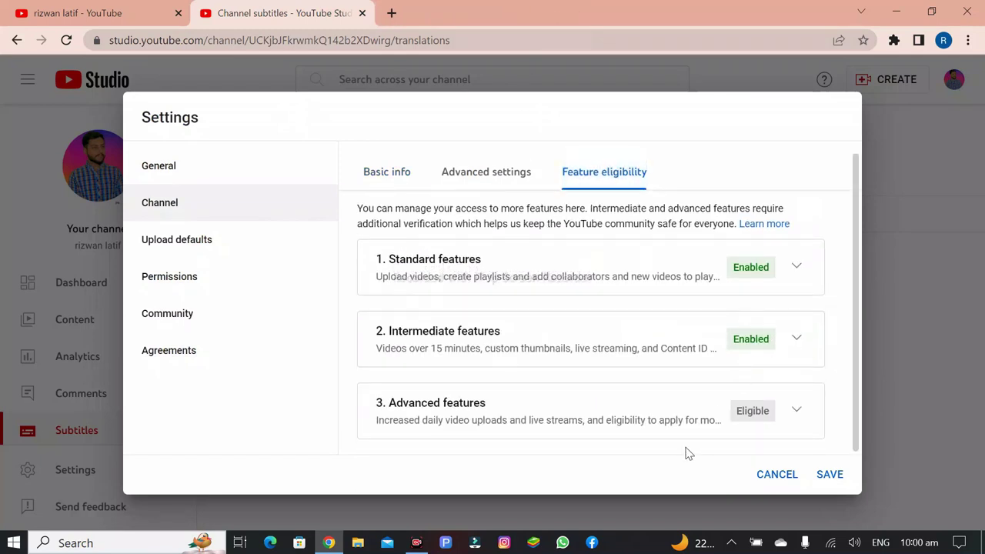
pyautogui.click(799, 412)
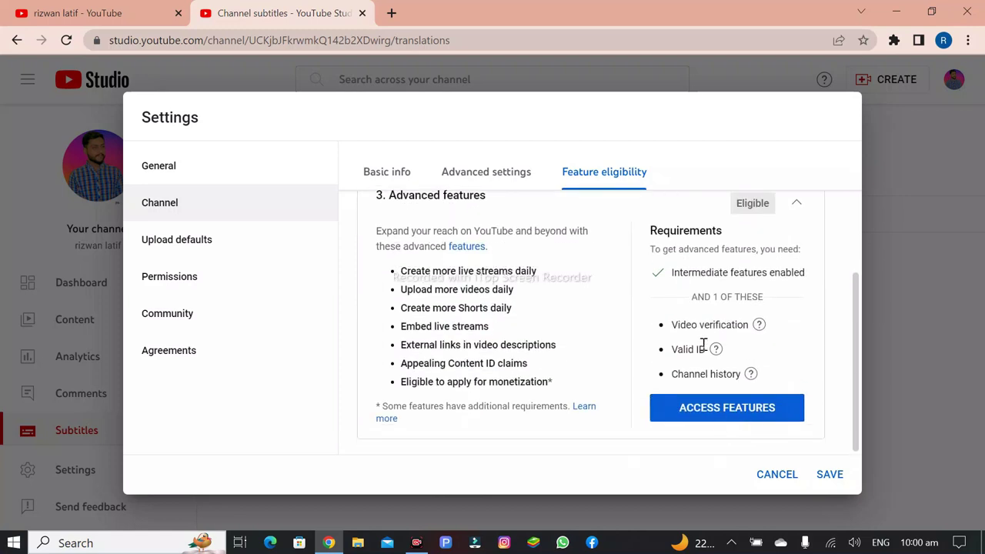
pyautogui.moveTo(702, 381)
pyautogui.moveTo(399, 271); pyautogui.dragTo(554, 394)
pyautogui.click(552, 299)
pyautogui.click(829, 483)
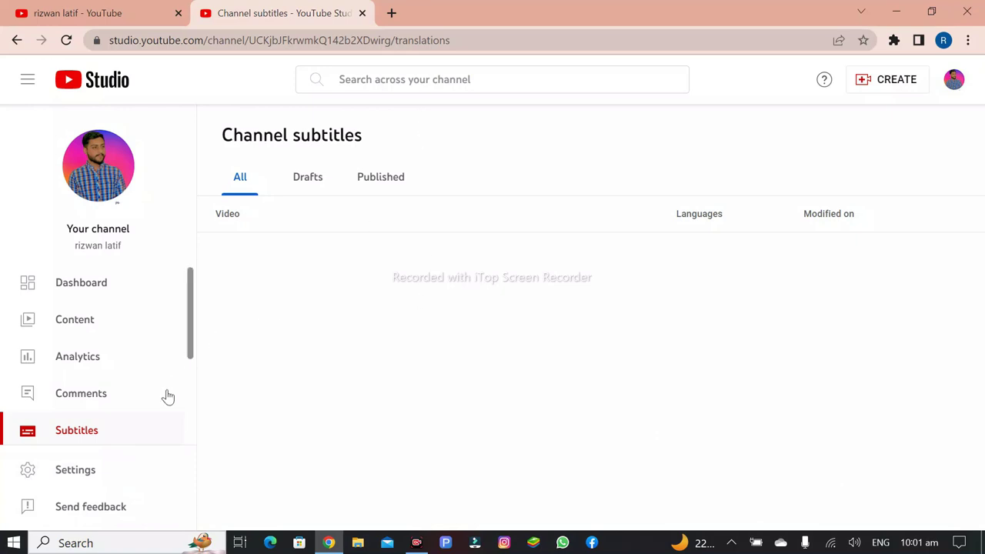
# - Reopen Settings on Upload defaults and inspect the default title and description fields
pyautogui.click(116, 475)
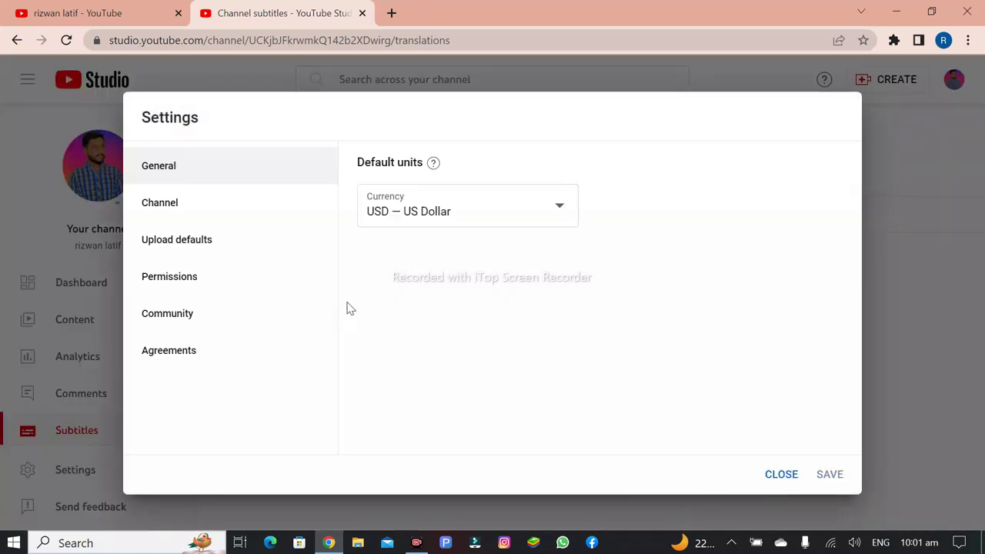
pyautogui.click(179, 212)
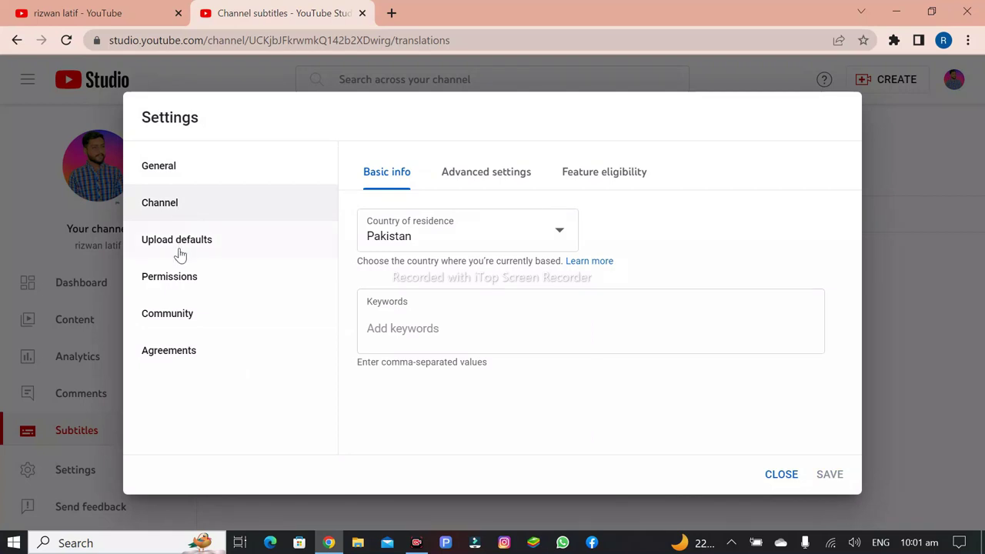
pyautogui.click(181, 248)
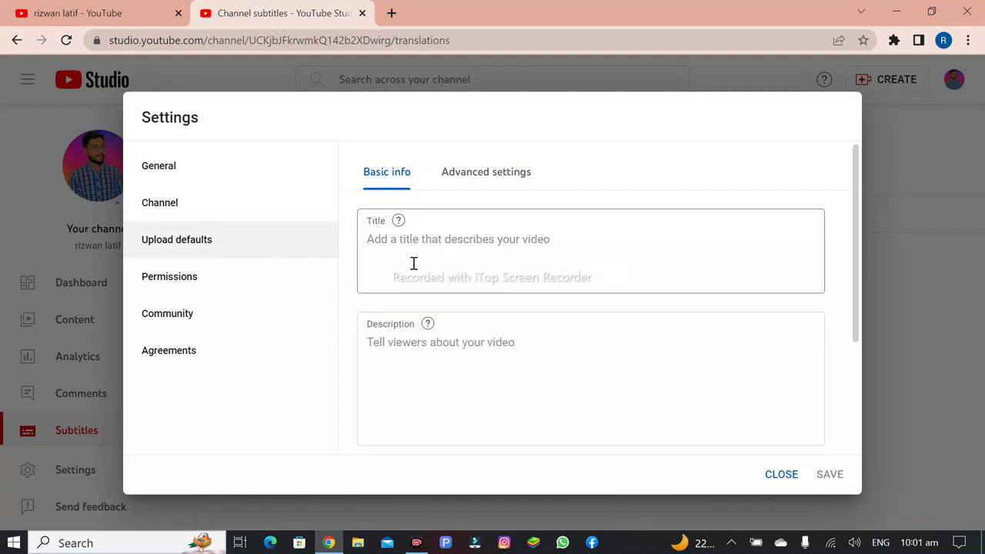
pyautogui.click(414, 263)
pyautogui.scroll(-2, 475, 279)
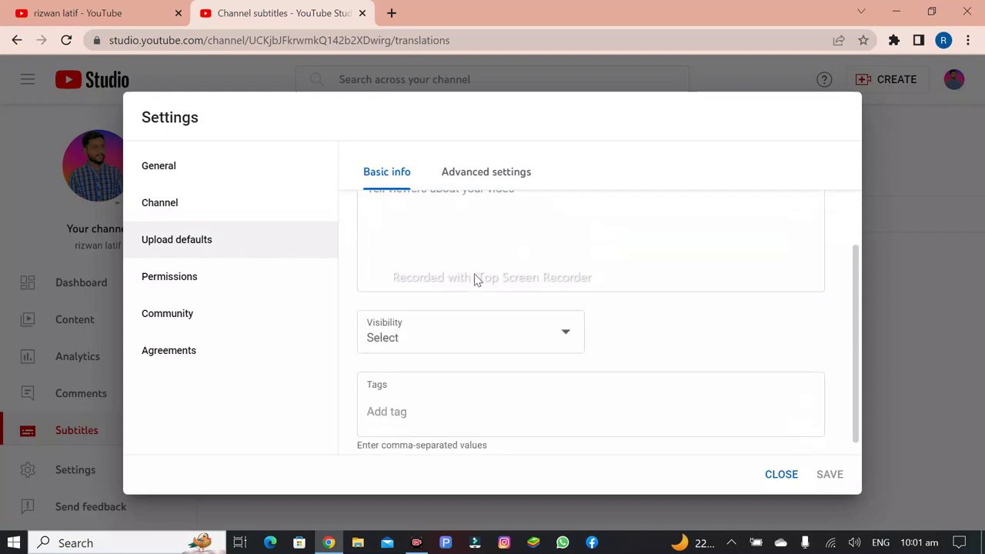
pyautogui.click(473, 279)
pyautogui.scroll(2, 493, 229)
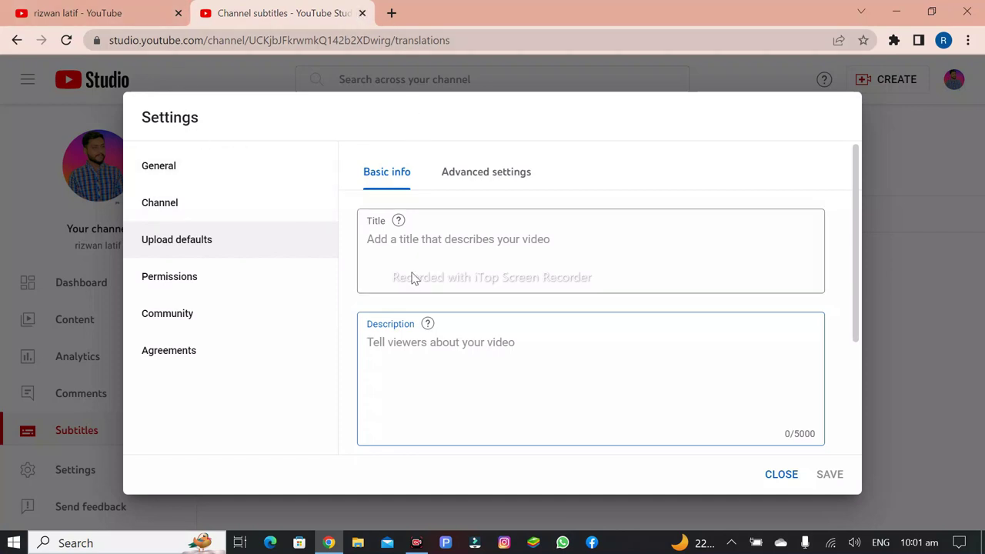
# - Glance at Permissions, then review the default visibility choices, tags field and advanced upload settings
pyautogui.click(248, 284)
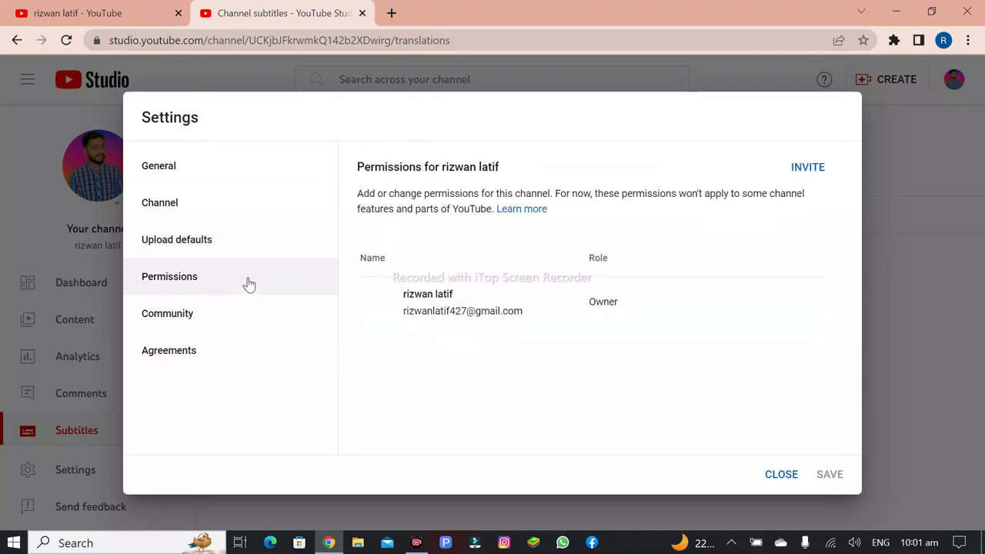
pyautogui.click(233, 246)
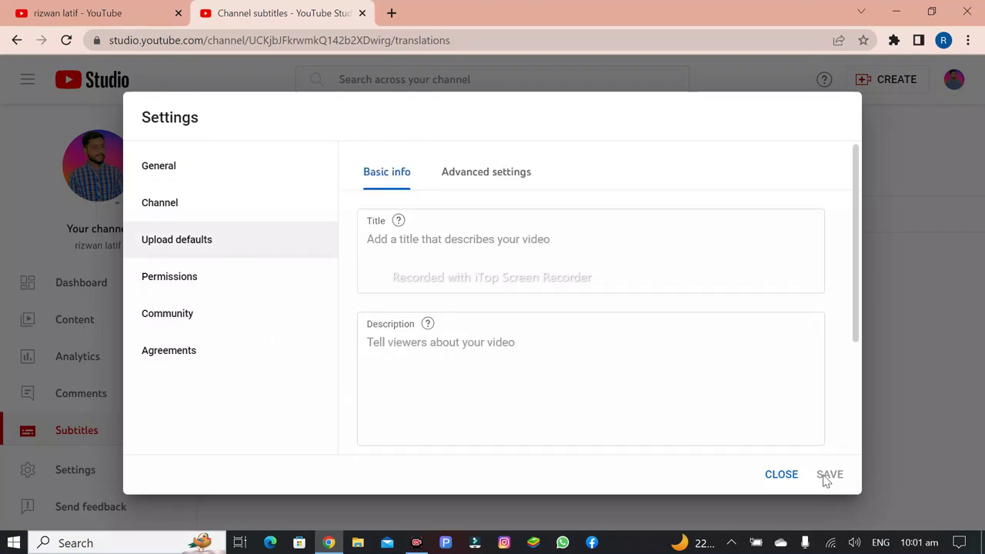
pyautogui.scroll(-2, 691, 400)
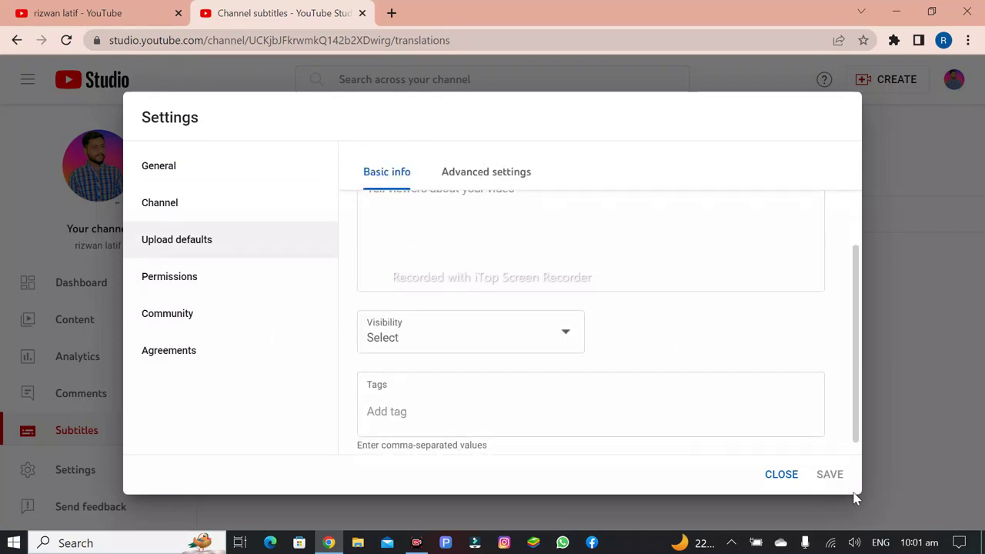
pyautogui.click(562, 327)
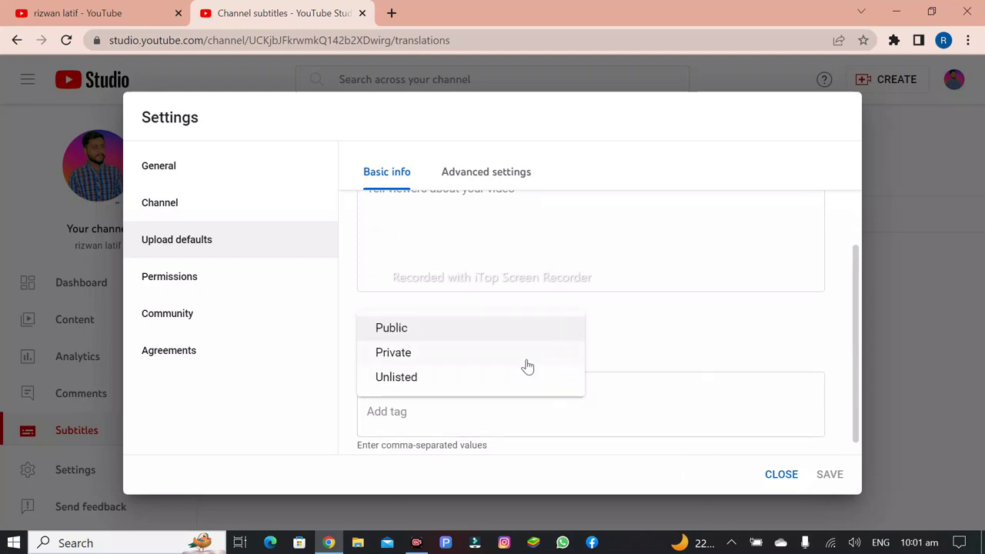
pyautogui.click(616, 368)
pyautogui.scroll(-1, 467, 416)
pyautogui.click(469, 406)
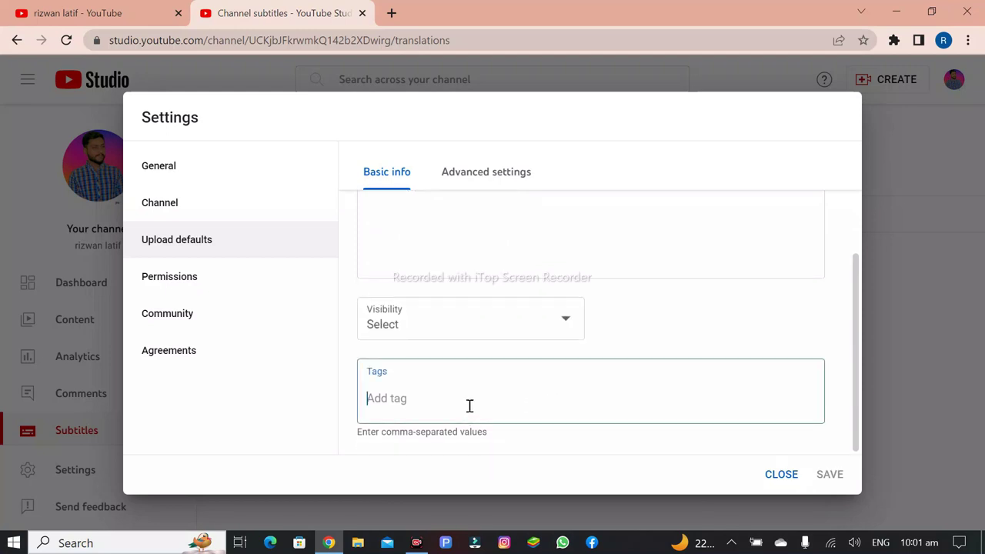
pyautogui.scroll(3, 479, 385)
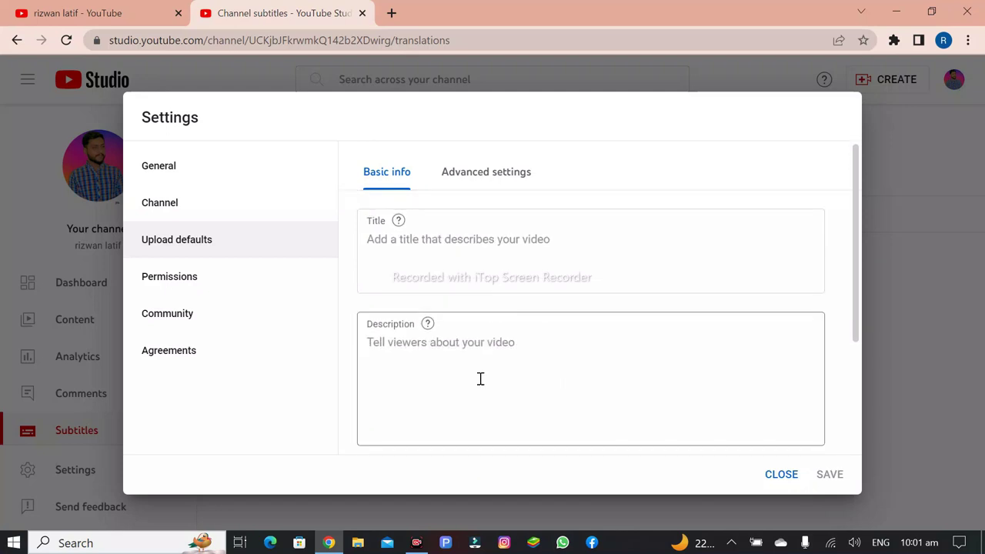
pyautogui.scroll(-3, 479, 385)
pyautogui.scroll(1, 478, 388)
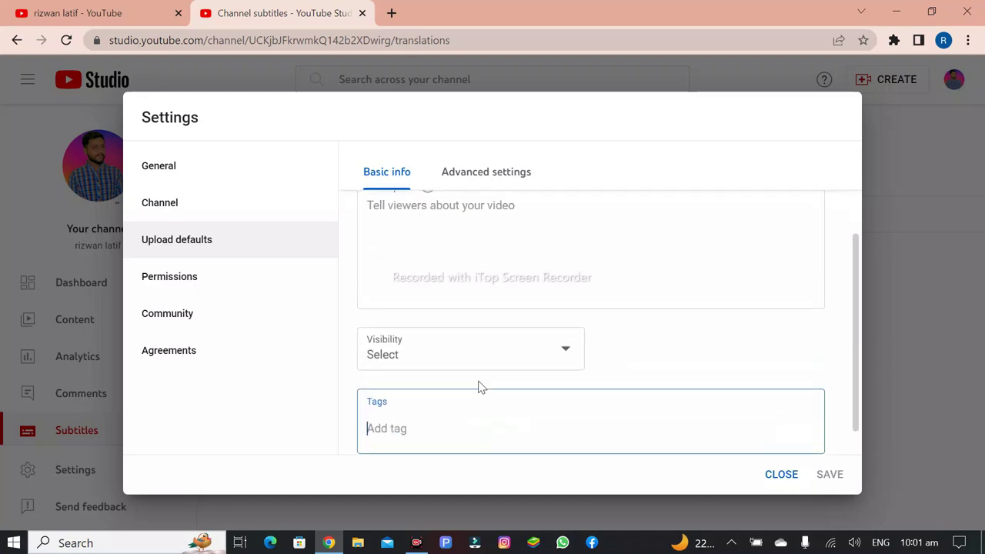
pyautogui.scroll(-1, 478, 394)
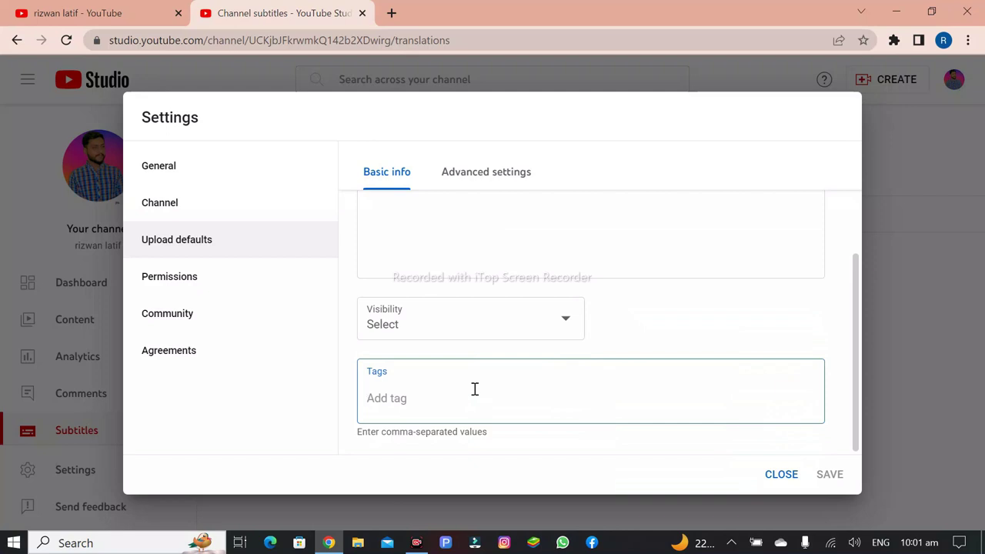
pyautogui.scroll(3, 475, 390)
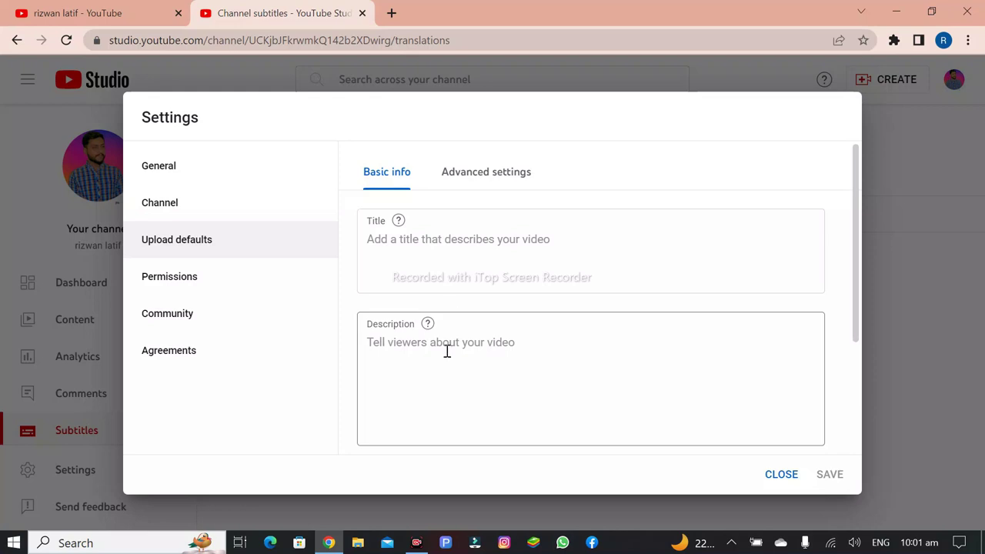
pyautogui.scroll(-3, 447, 354)
pyautogui.scroll(3, 449, 339)
pyautogui.scroll(-3, 452, 319)
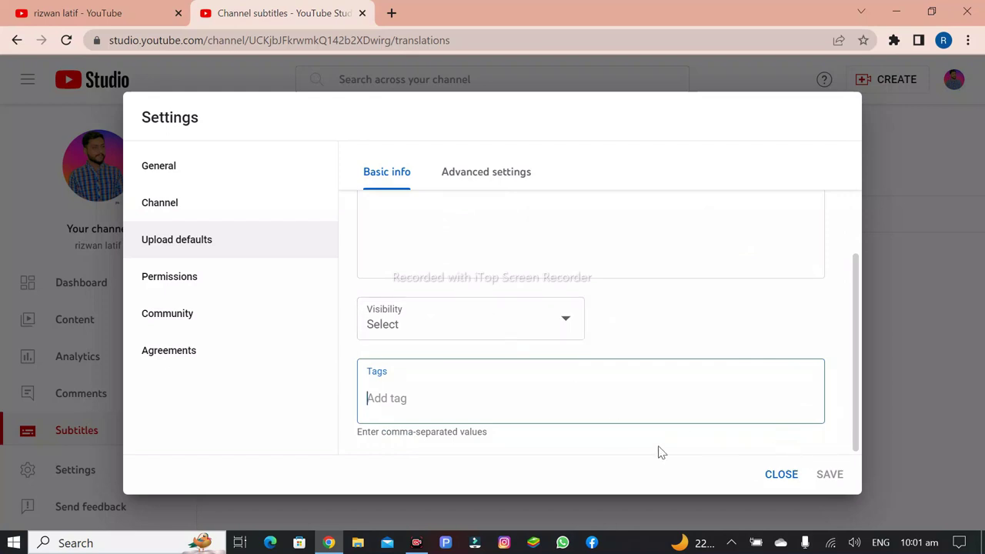
pyautogui.scroll(3, 500, 192)
# - In Advanced upload defaults, choose 'Allow all comments' and leave the video category at None
pyautogui.click(499, 182)
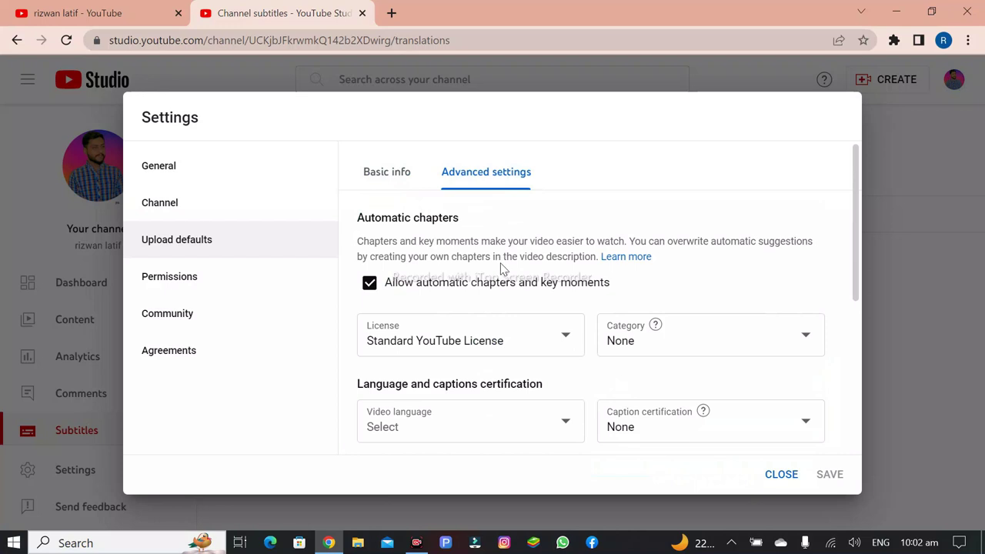
pyautogui.scroll(-2, 501, 267)
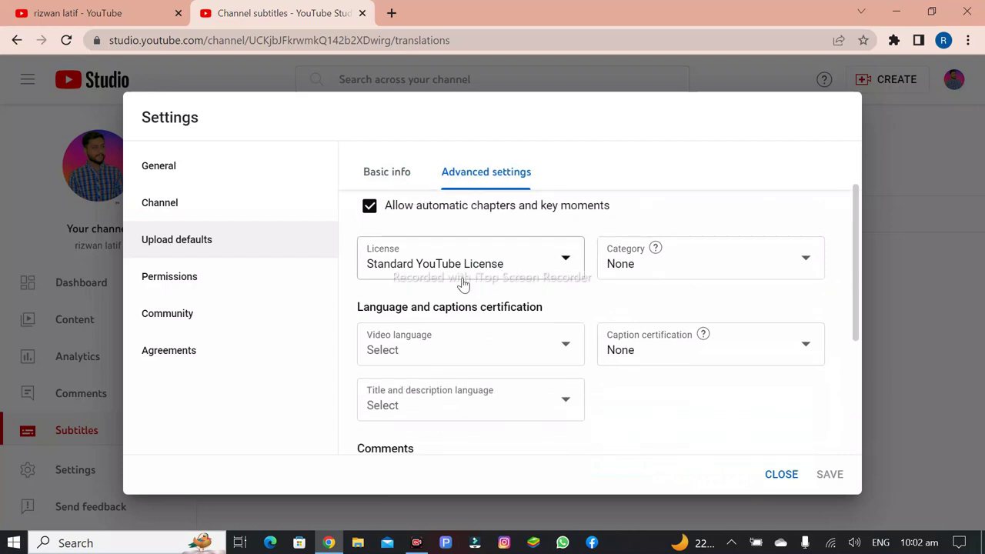
pyautogui.scroll(-3, 570, 304)
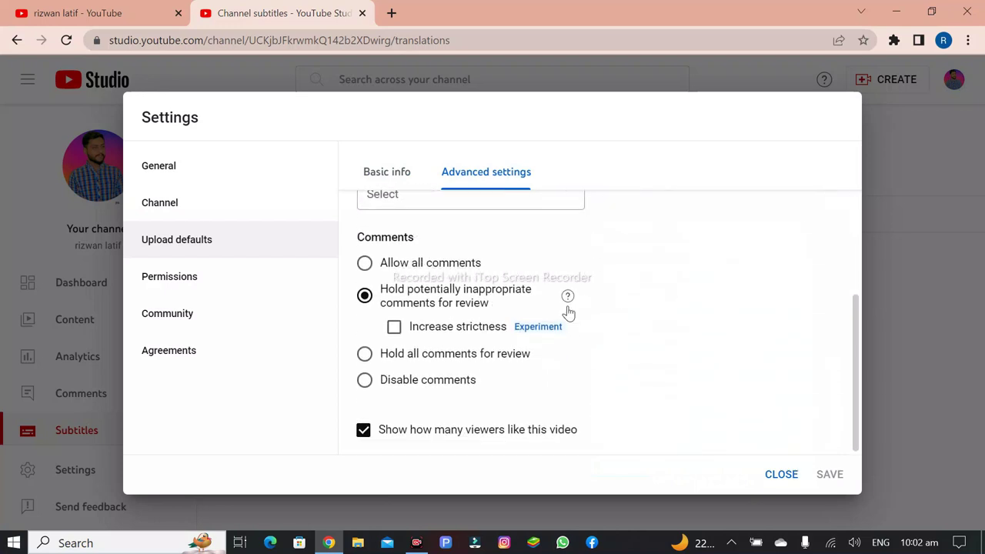
pyautogui.click(441, 265)
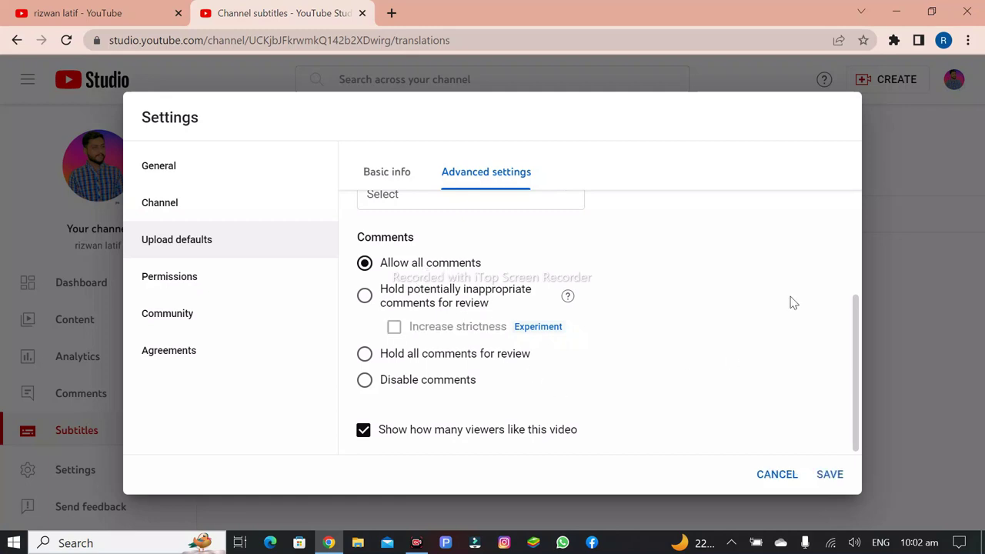
pyautogui.scroll(5, 793, 302)
pyautogui.click(753, 342)
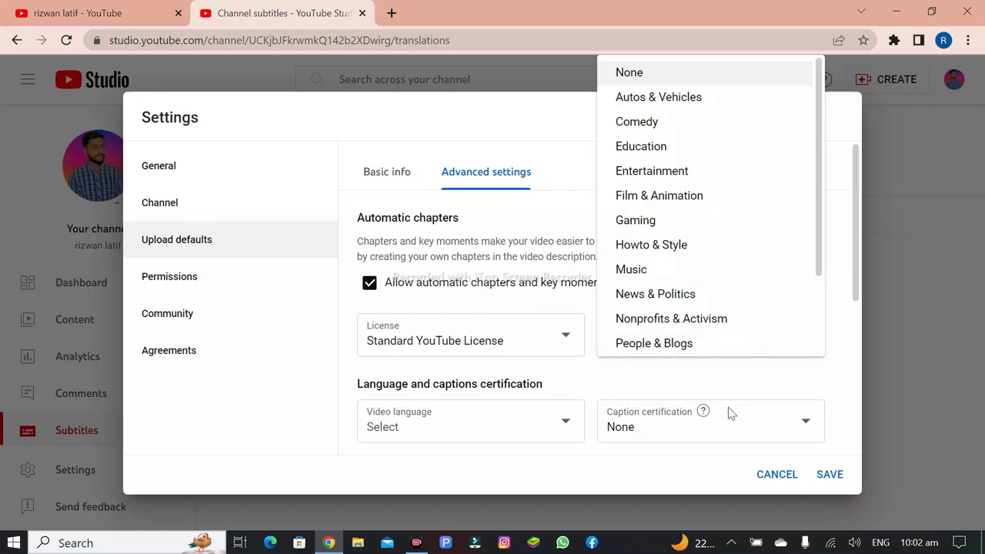
pyautogui.click(808, 483)
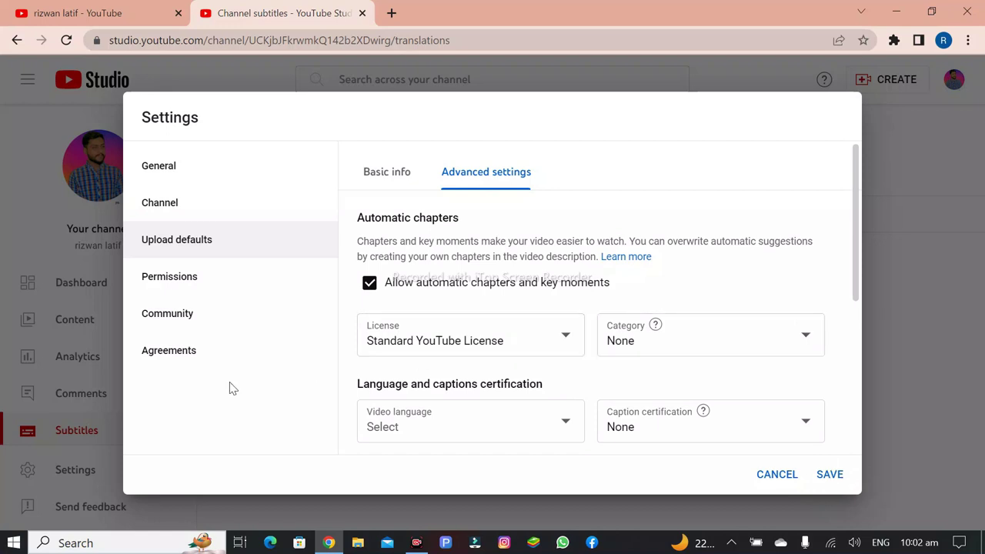
# - Review the channel's Permissions page and its Community moderation filters
pyautogui.click(200, 284)
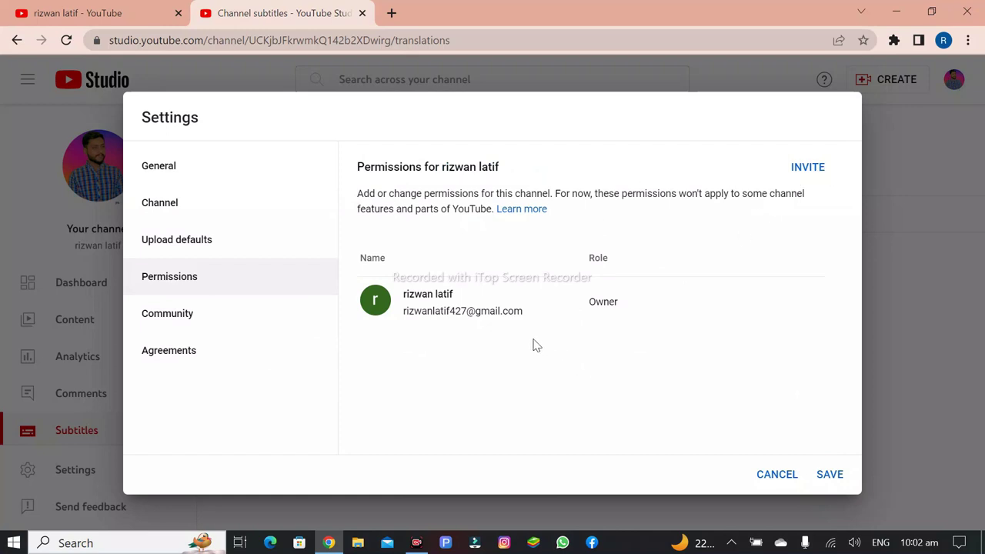
pyautogui.click(235, 320)
pyautogui.scroll(-3, 507, 332)
pyautogui.scroll(3, 506, 332)
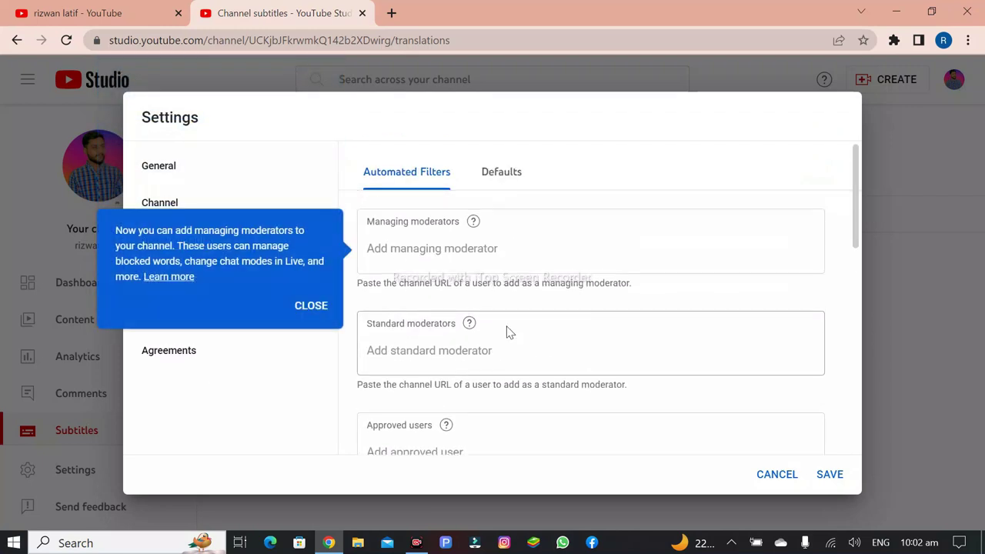
pyautogui.scroll(-10, 517, 248)
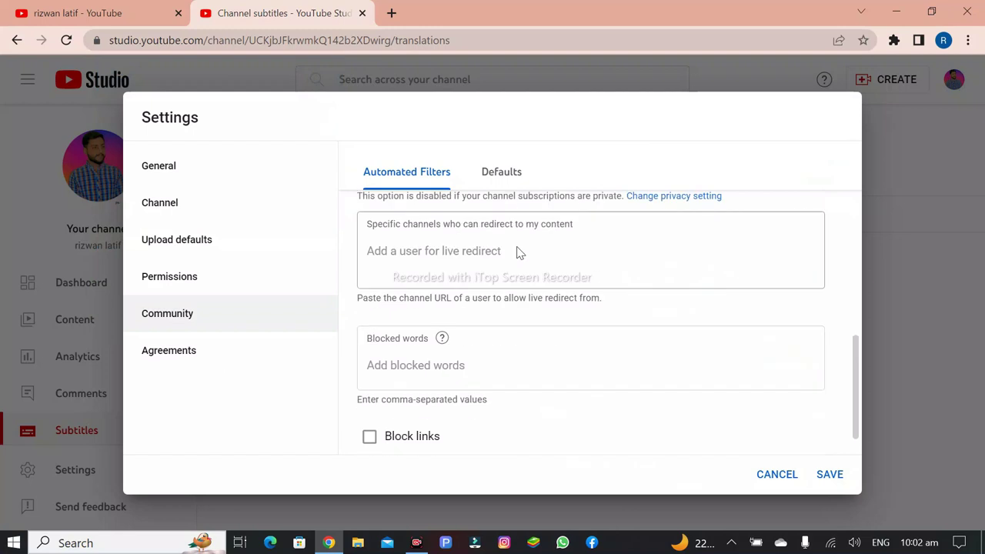
# - Check the Blocked words field and the Terms of Service agreement, then save and close Settings
pyautogui.click(476, 332)
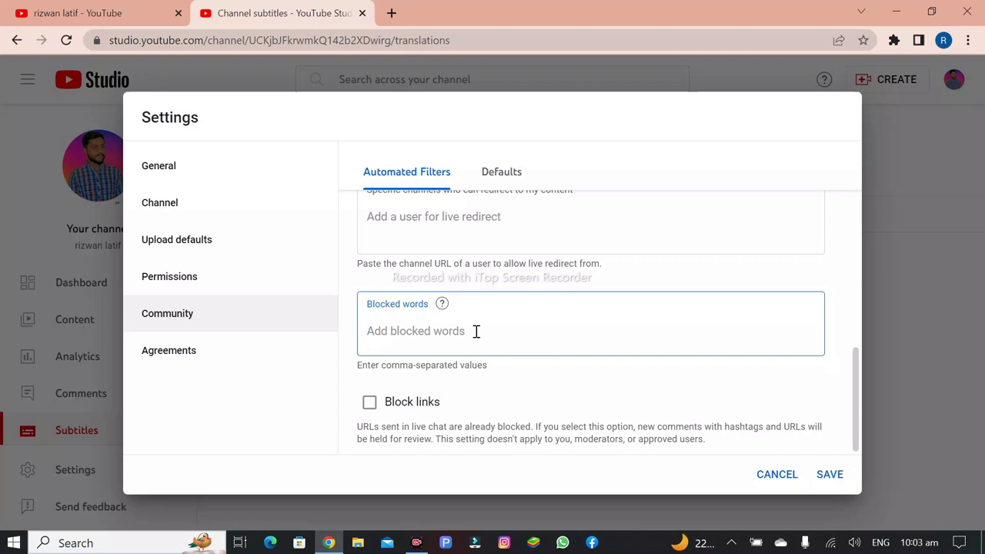
pyautogui.scroll(3, 477, 331)
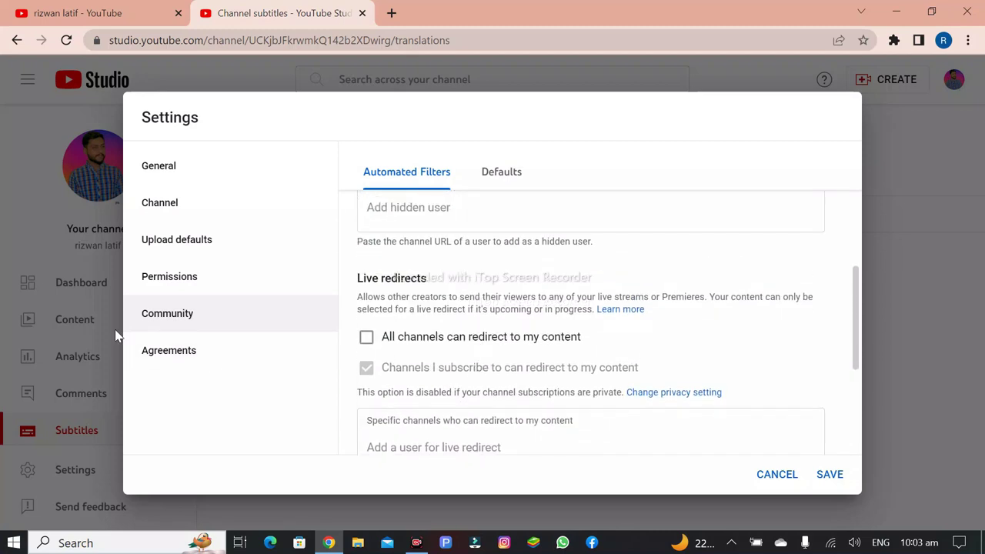
pyautogui.click(201, 349)
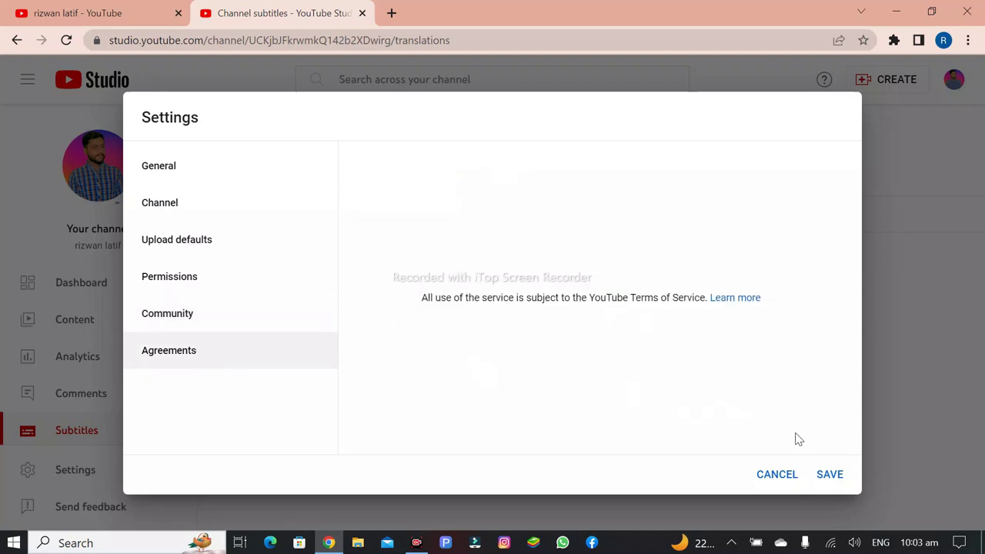
pyautogui.click(830, 475)
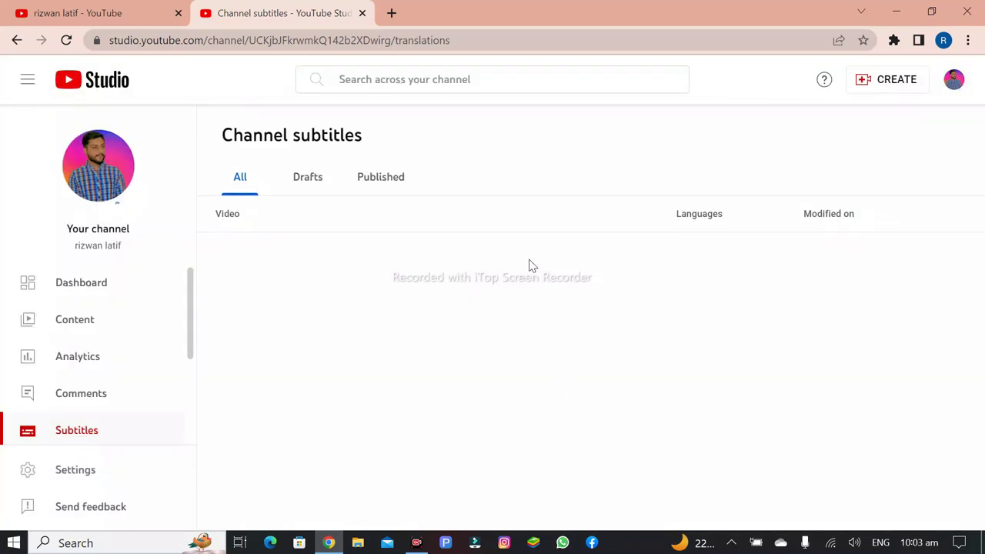
# - From the Dashboard, open the channel's public page in a new tab and look it over
pyautogui.click(128, 287)
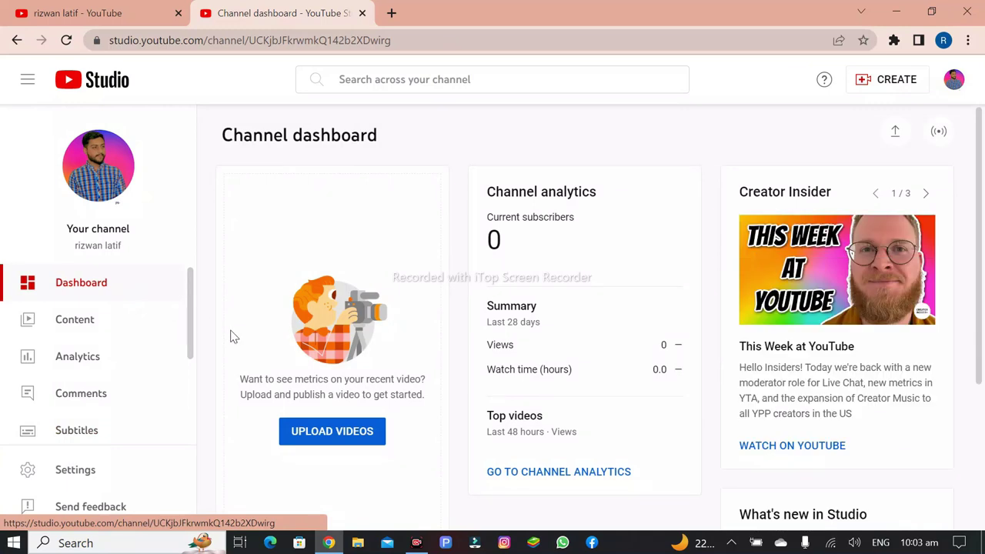
pyautogui.click(128, 168)
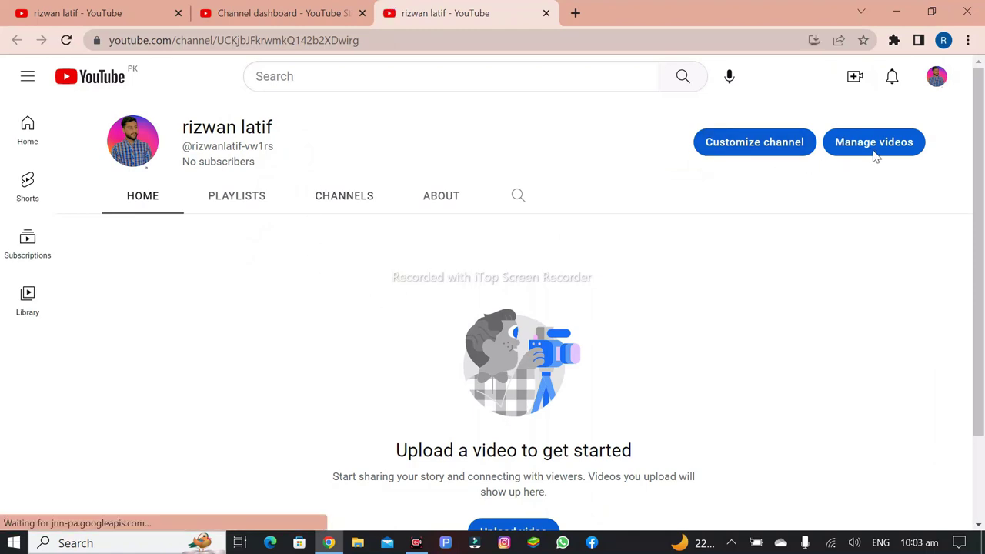
pyautogui.scroll(-2, 410, 265)
pyautogui.scroll(1, 409, 264)
pyautogui.scroll(-1, 523, 469)
pyautogui.scroll(1, 513, 462)
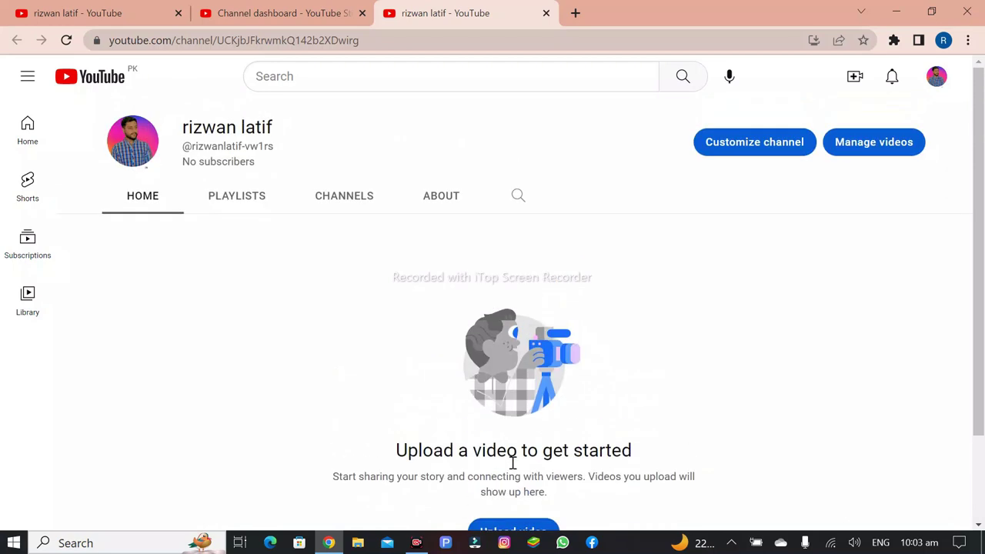
# - Open Customize channel on the Basic info tab and dismiss the Dark theme announcement
pyautogui.click(796, 139)
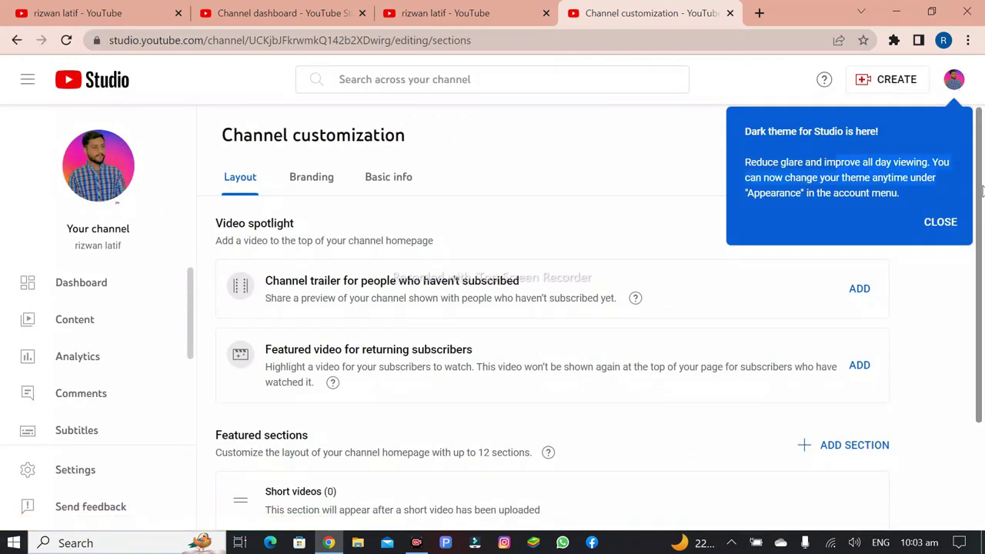
pyautogui.click(385, 178)
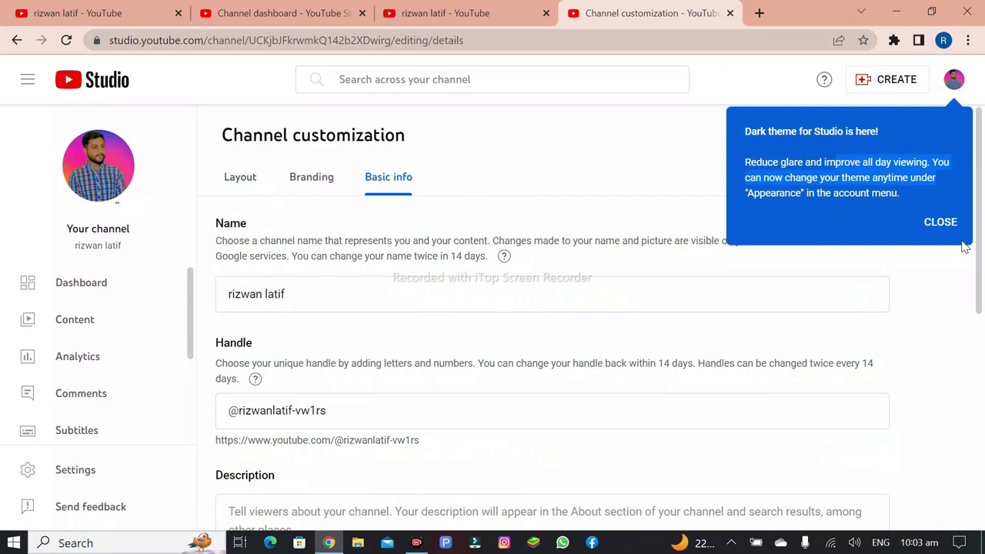
pyautogui.click(941, 223)
# - Review the name, handle and channel URL, leaving the contact email empty
pyautogui.scroll(-5, 316, 223)
pyautogui.scroll(3, 324, 250)
pyautogui.scroll(1, 324, 253)
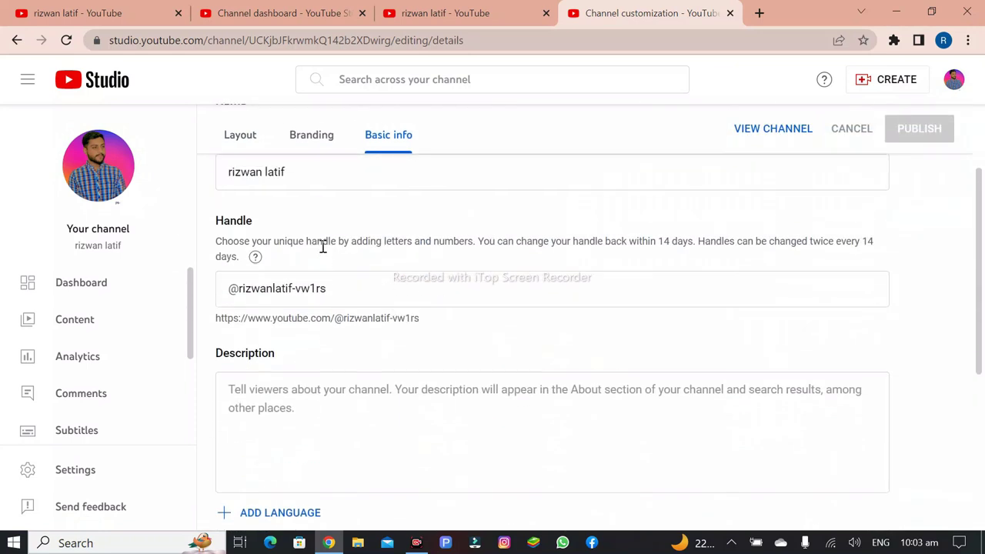
pyautogui.scroll(-4, 323, 246)
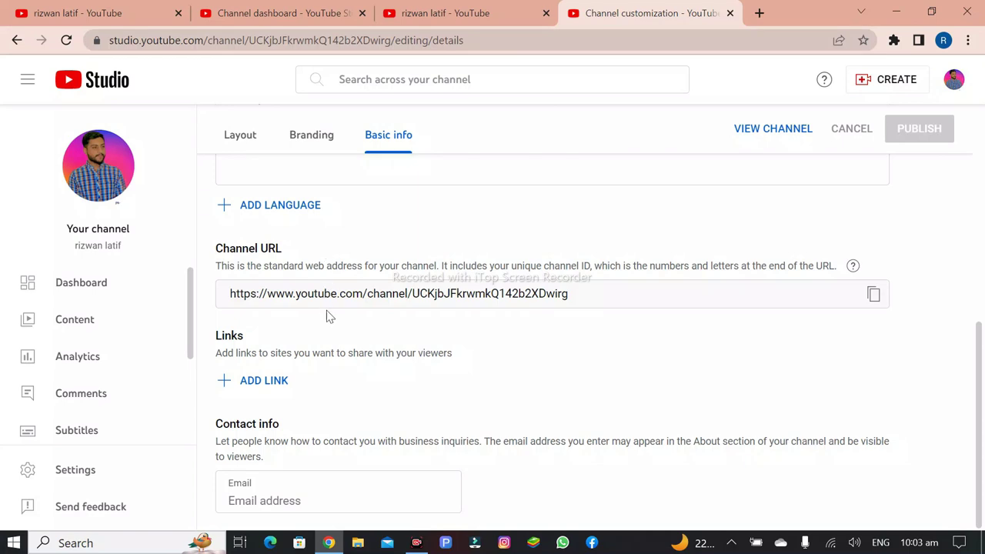
pyautogui.click(292, 493)
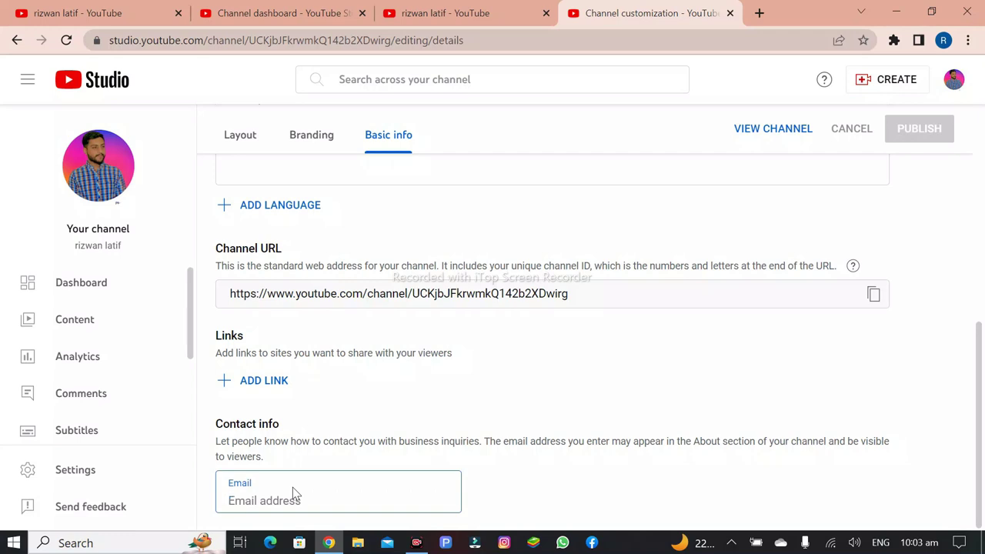
pyautogui.click(288, 284)
pyautogui.scroll(5, 301, 205)
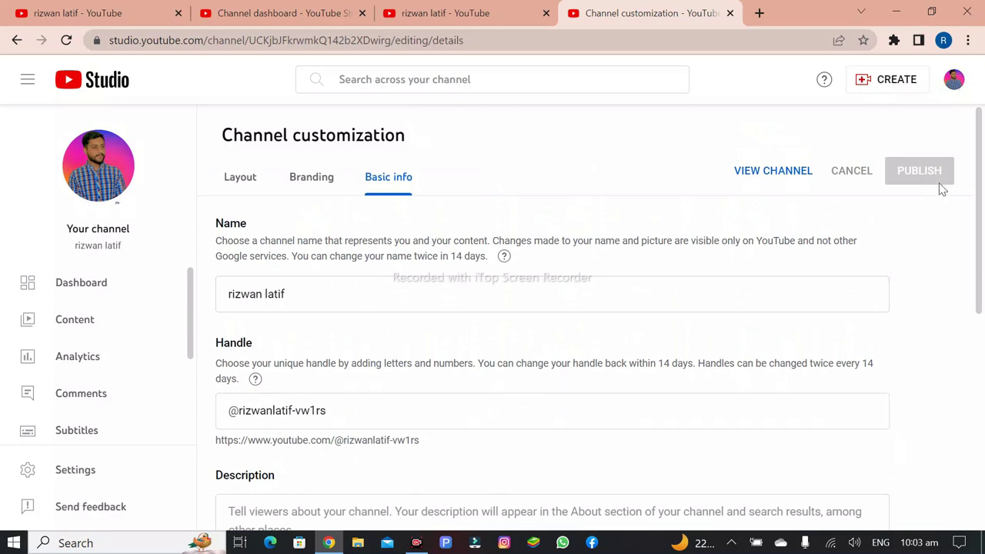
# - Review the Branding picture, banner image and video watermark options, then view the Layout tab
pyautogui.click(310, 177)
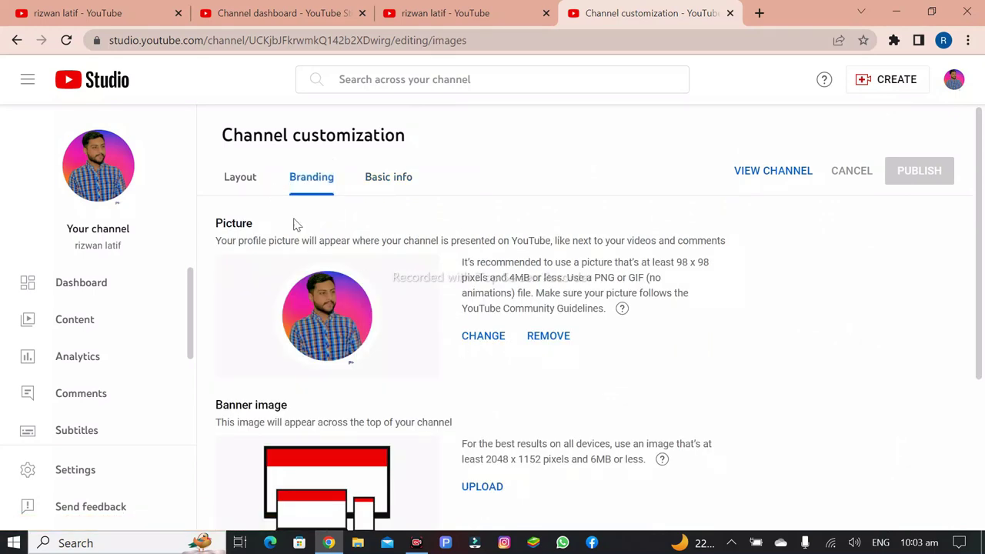
pyautogui.scroll(-2, 358, 242)
pyautogui.scroll(2, 365, 244)
pyautogui.scroll(-2, 334, 317)
pyautogui.scroll(-1, 330, 370)
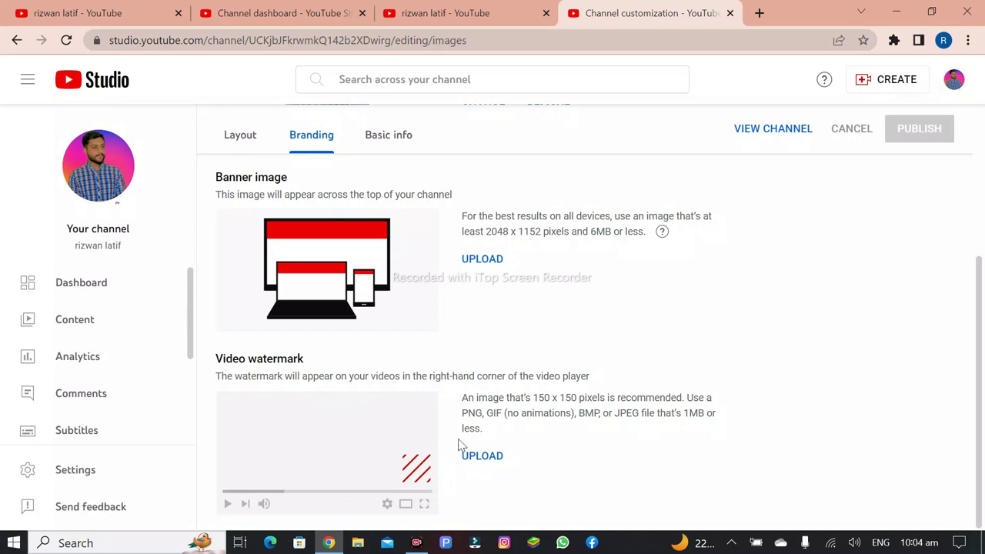
pyautogui.scroll(2, 459, 445)
pyautogui.scroll(1, 460, 445)
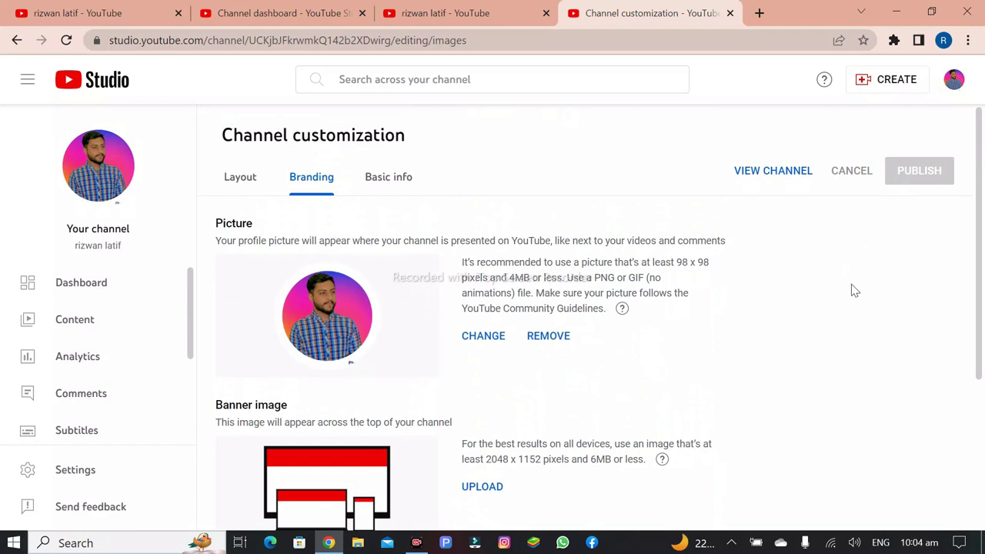
pyautogui.click(236, 177)
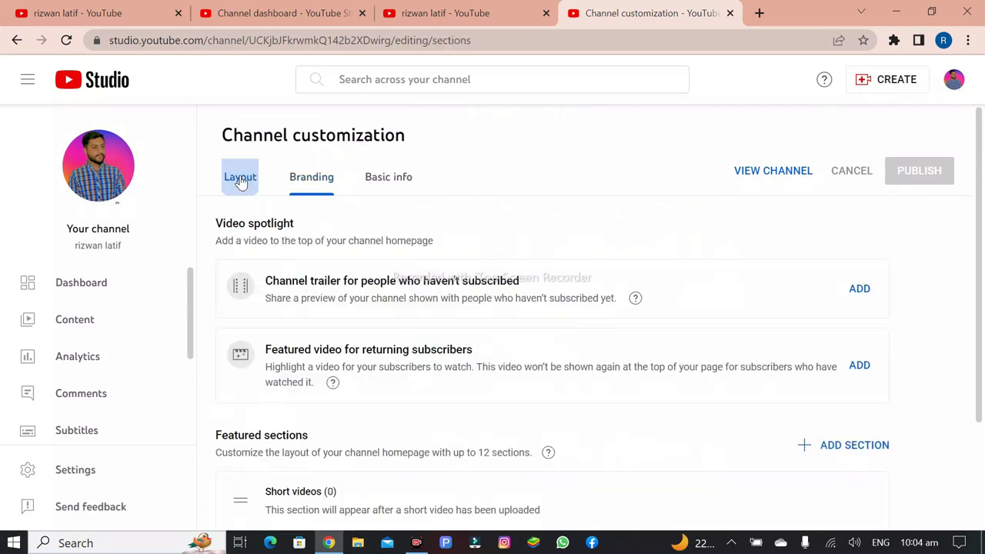